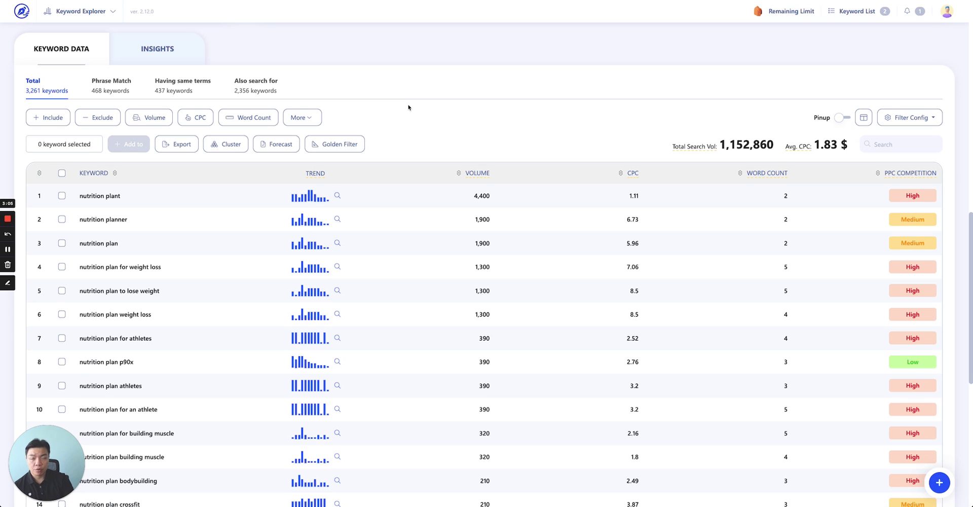
Open the Phrase Match report in the keyword data and look through its keyword ideas
{"action": "mouse_move", "coordinate": [44, 91]}
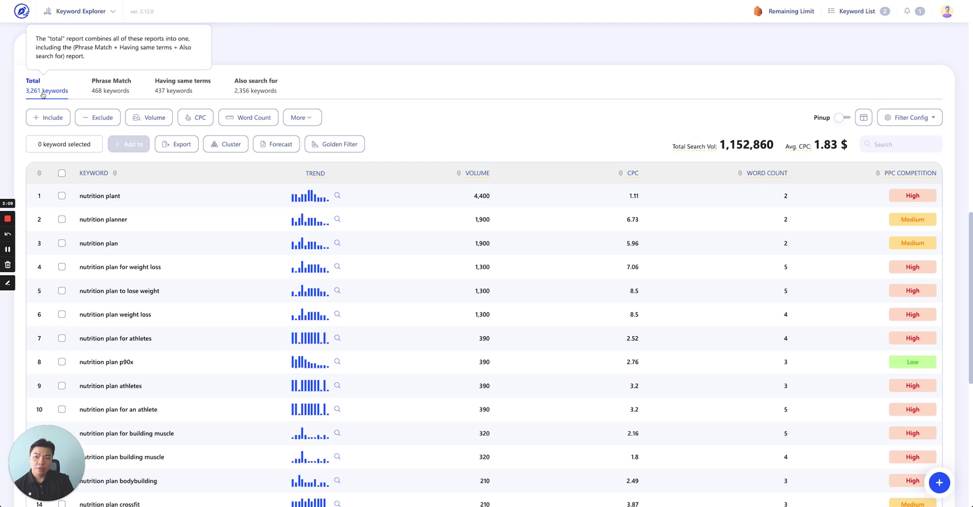
{"action": "scroll", "coordinate": [66, 101], "scroll_direction": "up", "scroll_amount": 1}
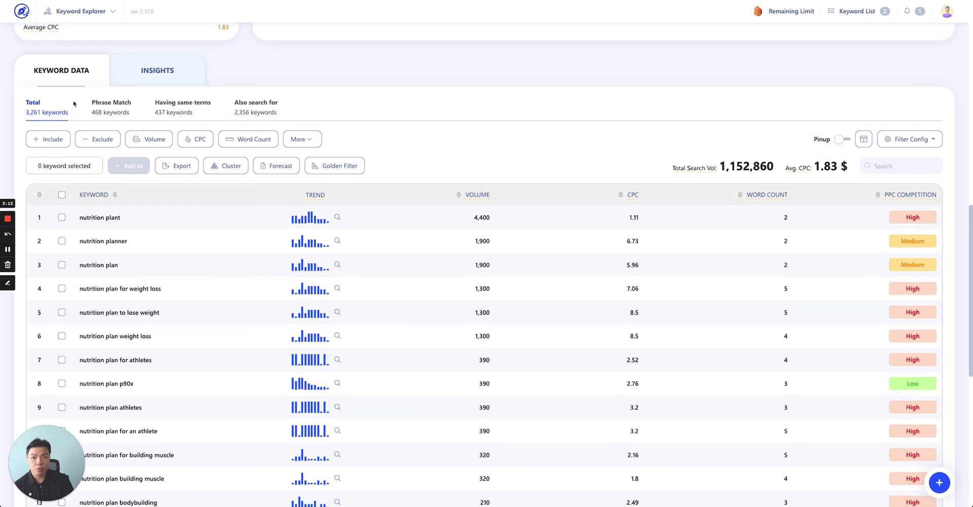
{"action": "mouse_move", "coordinate": [114, 105]}
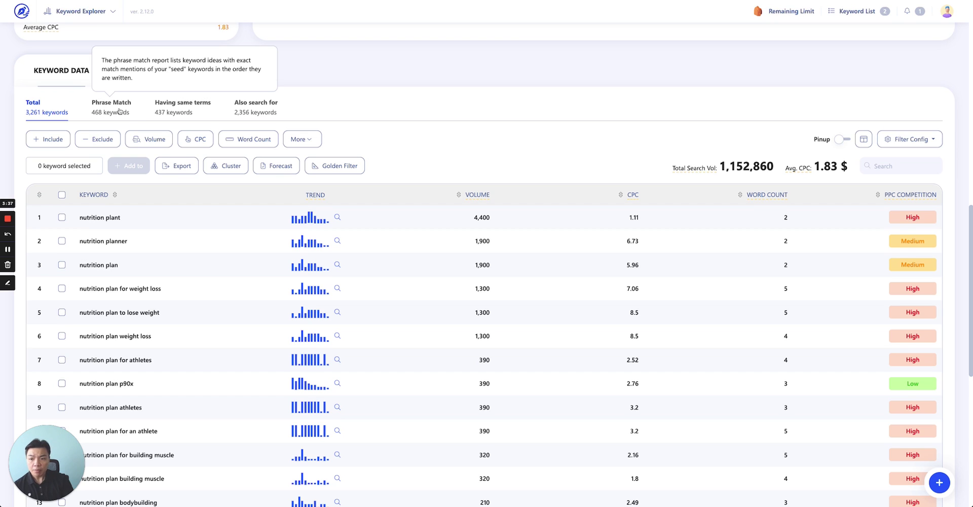
{"action": "left_click", "coordinate": [120, 111]}
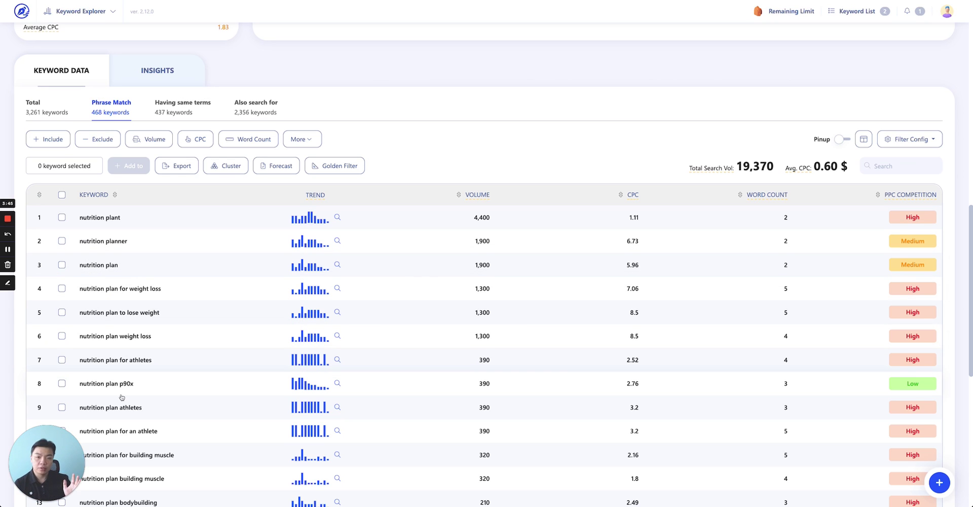
{"action": "scroll", "coordinate": [102, 370], "scroll_direction": "down", "scroll_amount": 4}
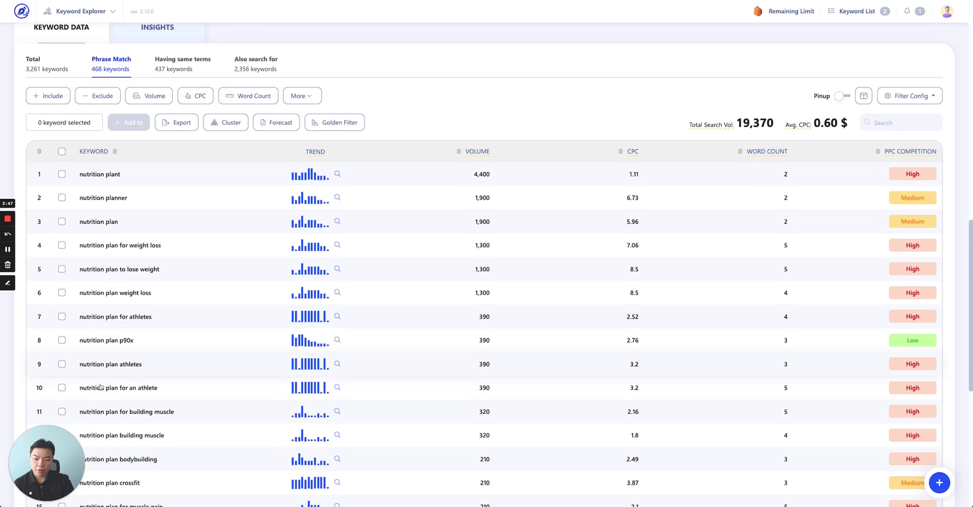
{"action": "scroll", "coordinate": [115, 446], "scroll_direction": "down", "scroll_amount": 1}
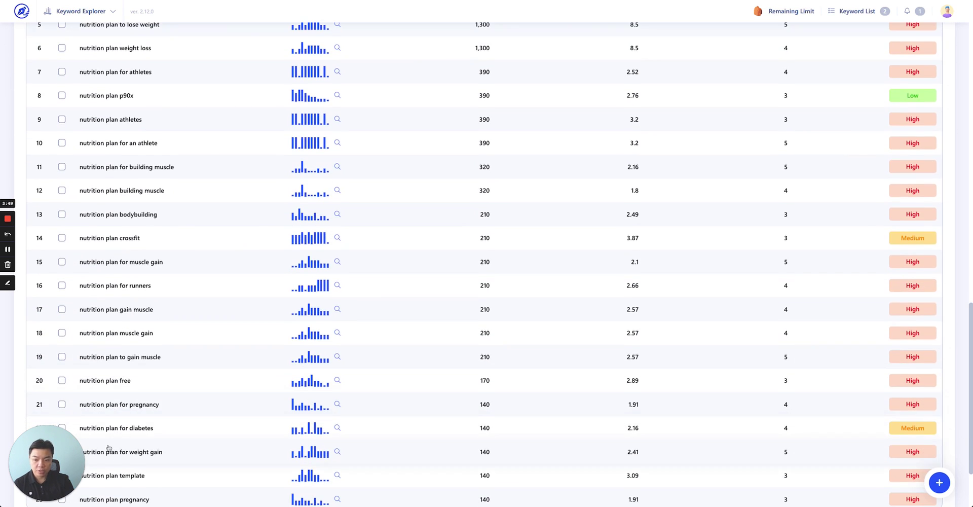
Switch to the Having same terms report and view its keywords
{"action": "scroll", "coordinate": [116, 442], "scroll_direction": "up", "scroll_amount": 15}
{"action": "scroll", "coordinate": [119, 430], "scroll_direction": "down", "scroll_amount": 10}
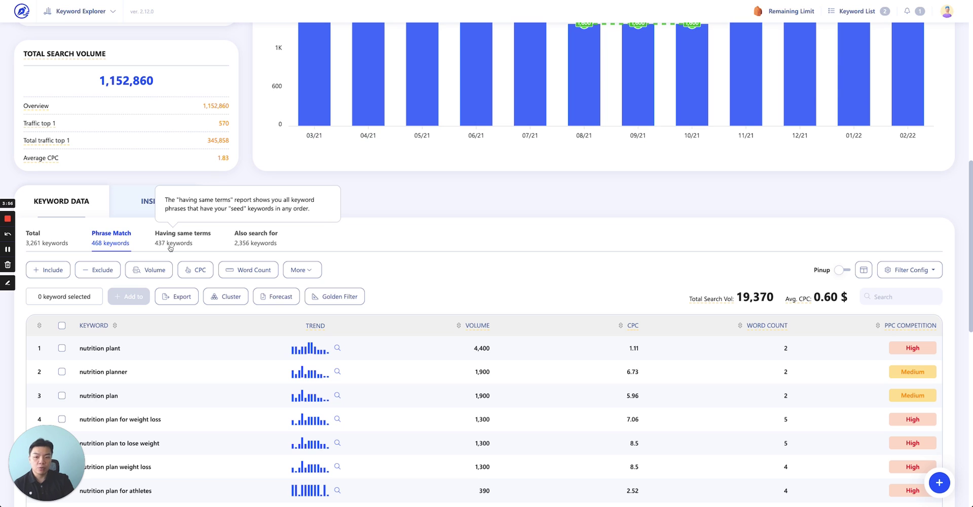
{"action": "left_click", "coordinate": [170, 247]}
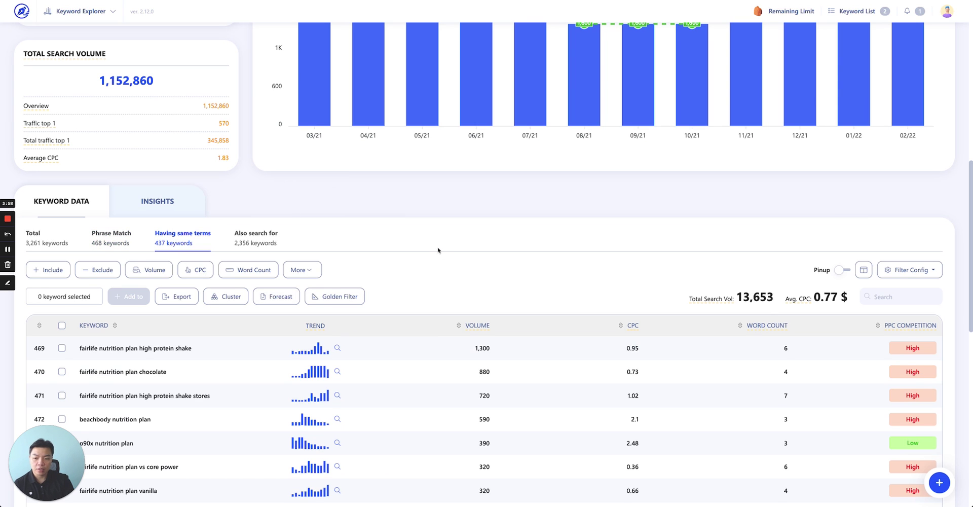
{"action": "scroll", "coordinate": [422, 263], "scroll_direction": "down", "scroll_amount": 3}
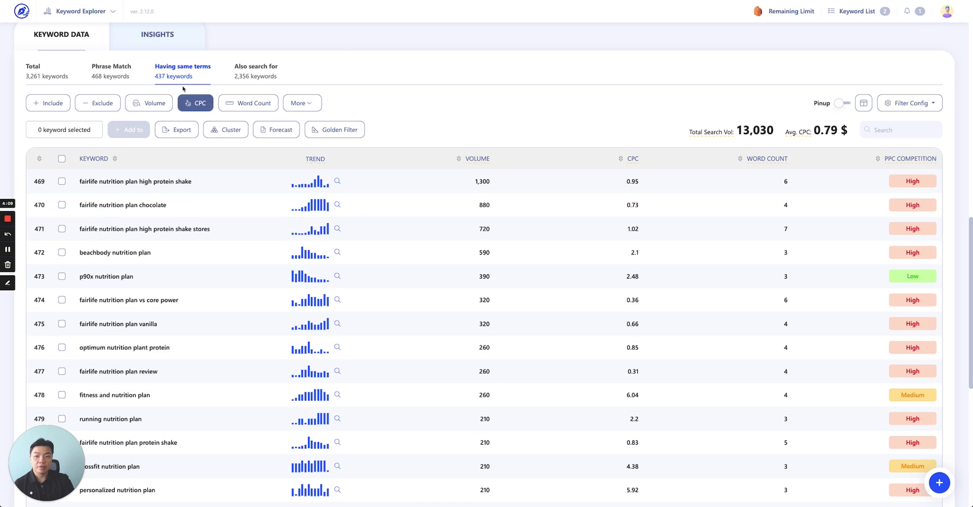
Switch to the Also search for report and look through its related keywords and their search volumes
{"action": "left_click", "coordinate": [258, 71]}
{"action": "scroll", "coordinate": [260, 74], "scroll_direction": "up", "scroll_amount": 2}
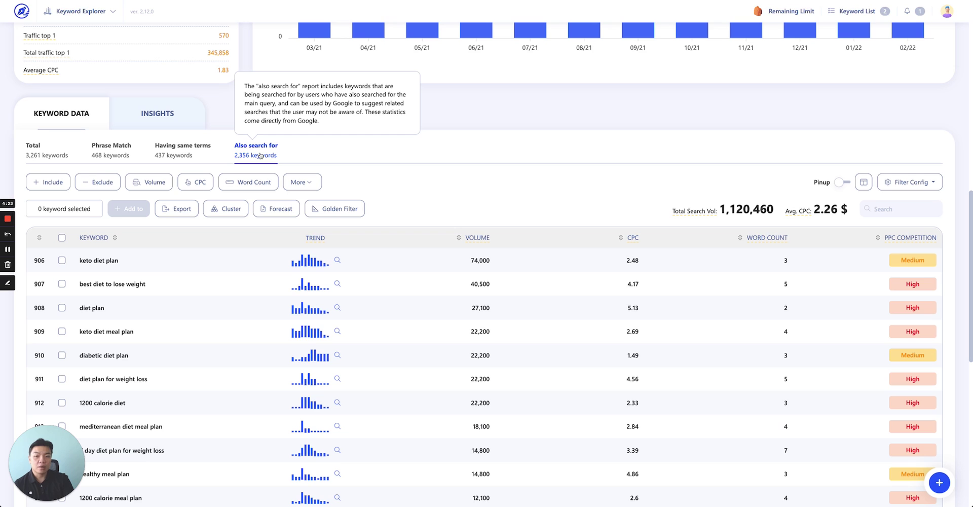
{"action": "scroll", "coordinate": [111, 263], "scroll_direction": "down", "scroll_amount": 1}
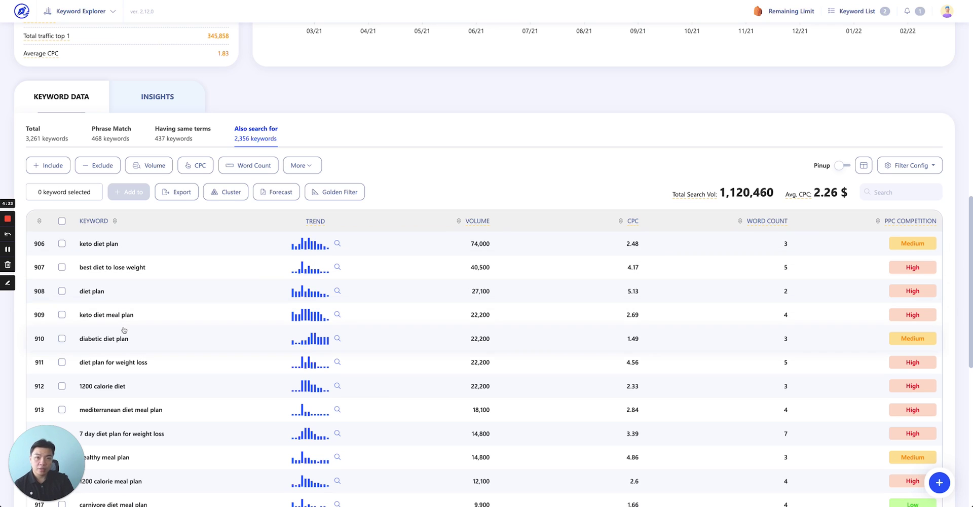
{"action": "scroll", "coordinate": [150, 376], "scroll_direction": "down", "scroll_amount": 2}
{"action": "scroll", "coordinate": [151, 377], "scroll_direction": "down", "scroll_amount": 2}
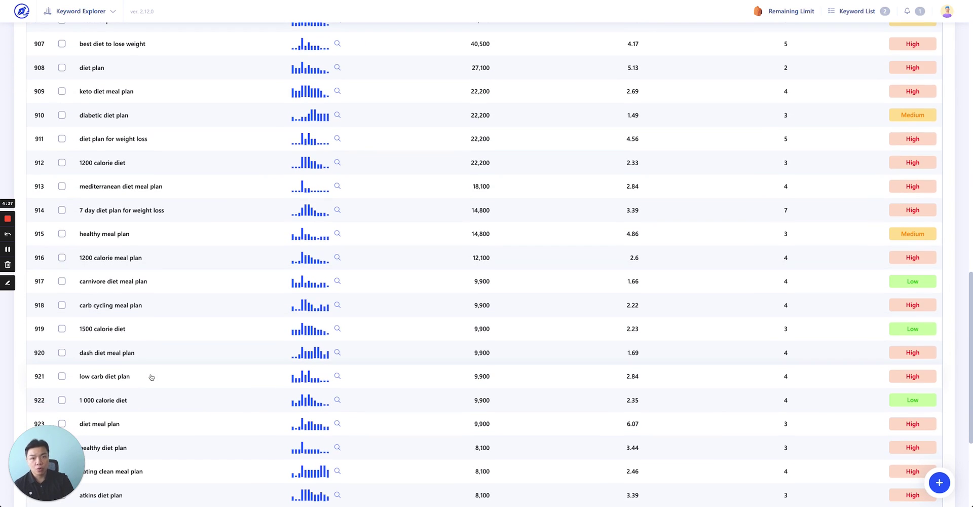
{"action": "scroll", "coordinate": [150, 375], "scroll_direction": "up", "scroll_amount": 4}
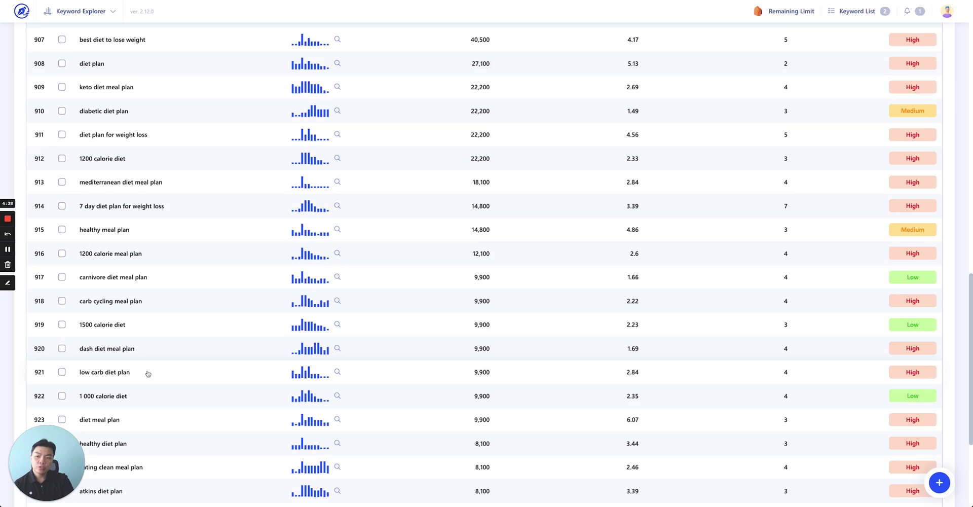
{"action": "scroll", "coordinate": [149, 374], "scroll_direction": "down", "scroll_amount": 4}
{"action": "scroll", "coordinate": [148, 374], "scroll_direction": "up", "scroll_amount": 4}
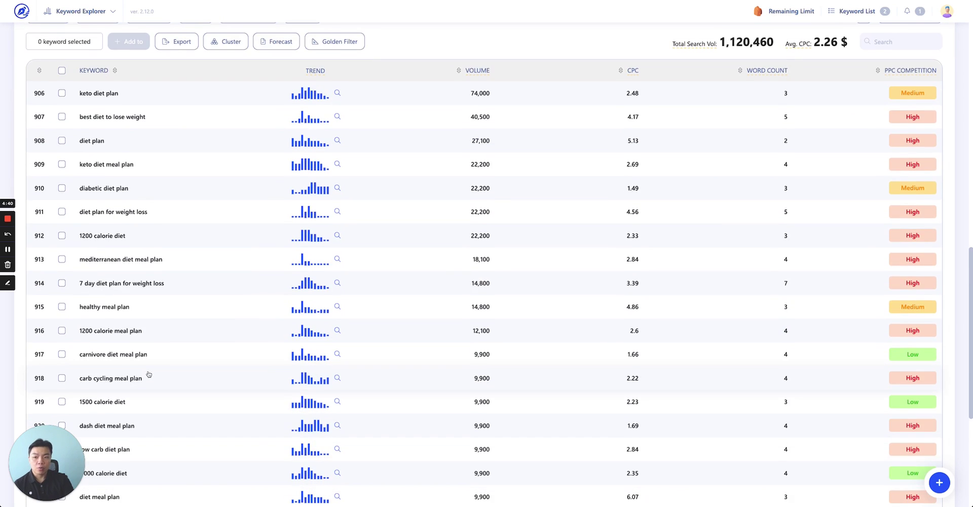
{"action": "scroll", "coordinate": [167, 350], "scroll_direction": "up", "scroll_amount": 1}
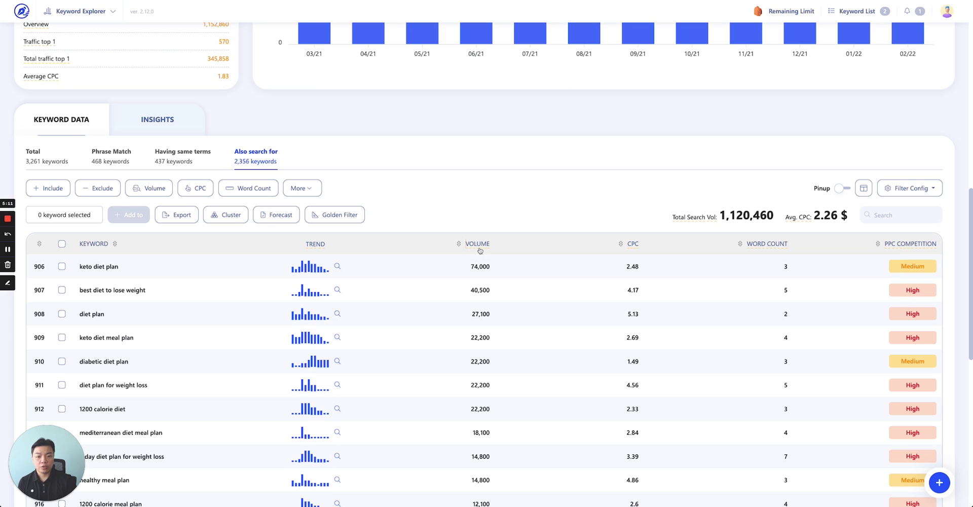
Filter the Also search for keywords to a search volume between 100 and 500
{"action": "left_click", "coordinate": [151, 188]}
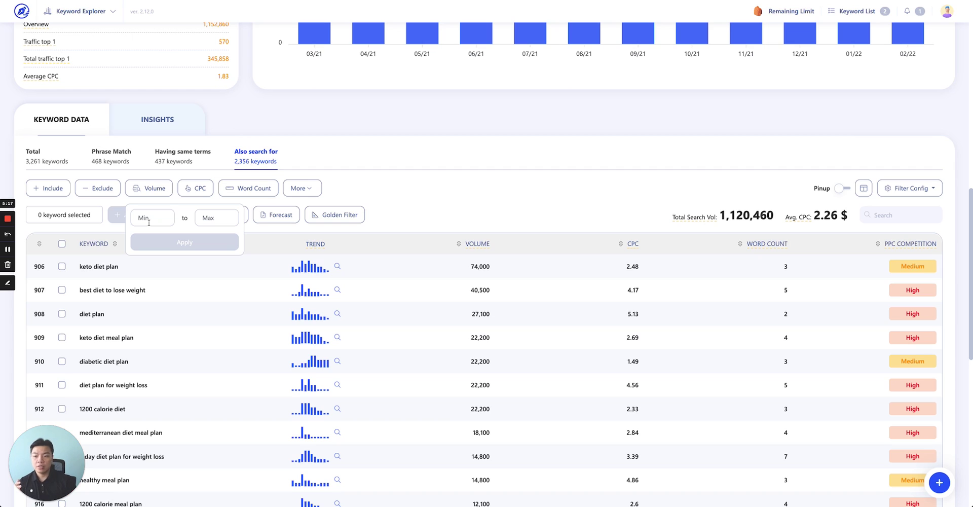
{"action": "left_click", "coordinate": [149, 223]}
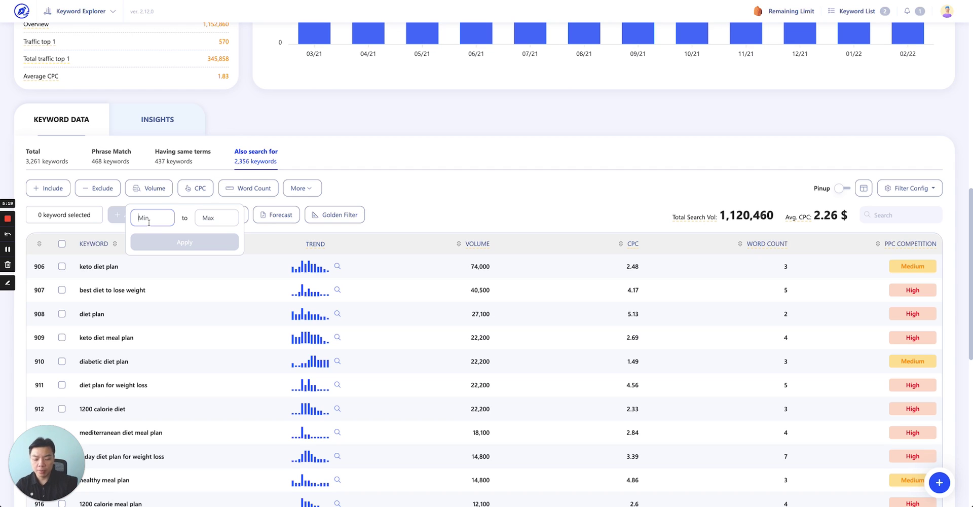
{"action": "type", "text": "100"}
{"action": "key", "text": "Tab"}
{"action": "type", "text": "500"}
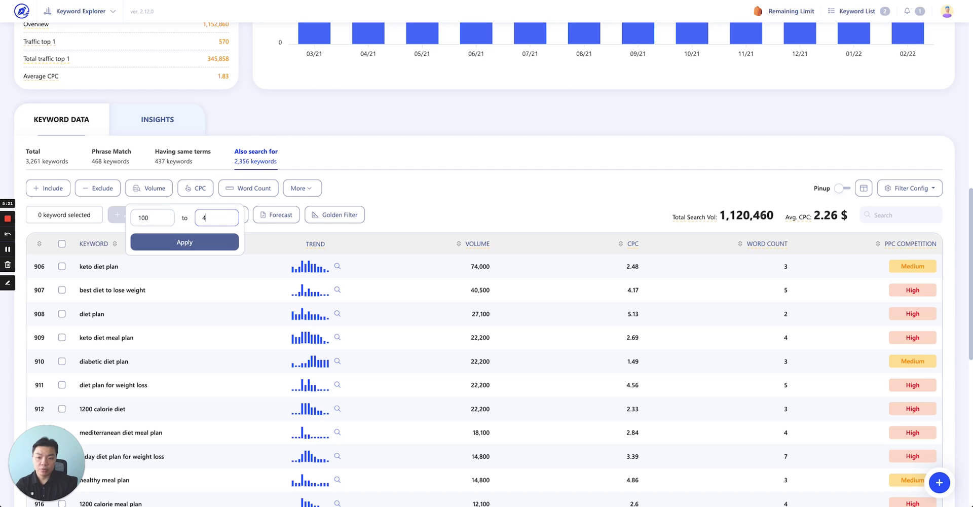
{"action": "left_click", "coordinate": [204, 251]}
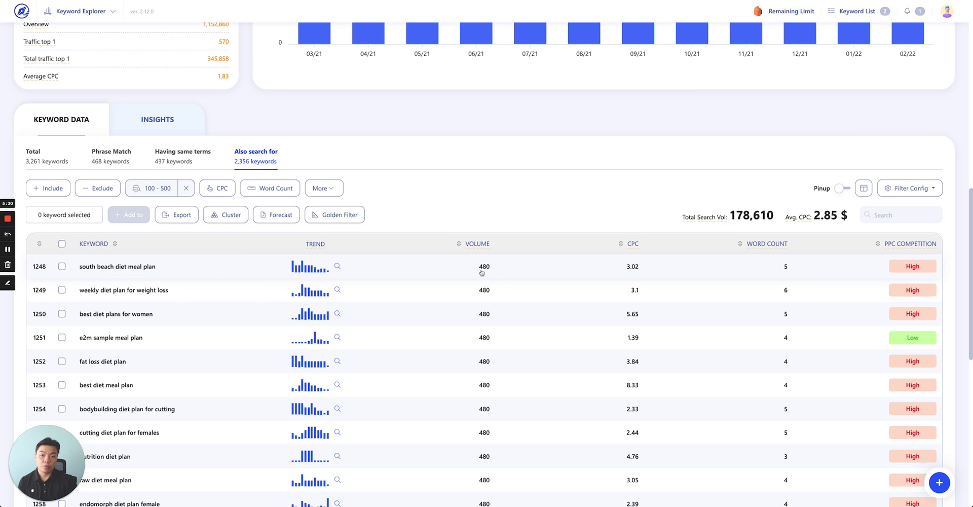
Remove the search volume filter and view the range options of the CPC filter
{"action": "left_click", "coordinate": [186, 188]}
{"action": "left_click", "coordinate": [197, 189]}
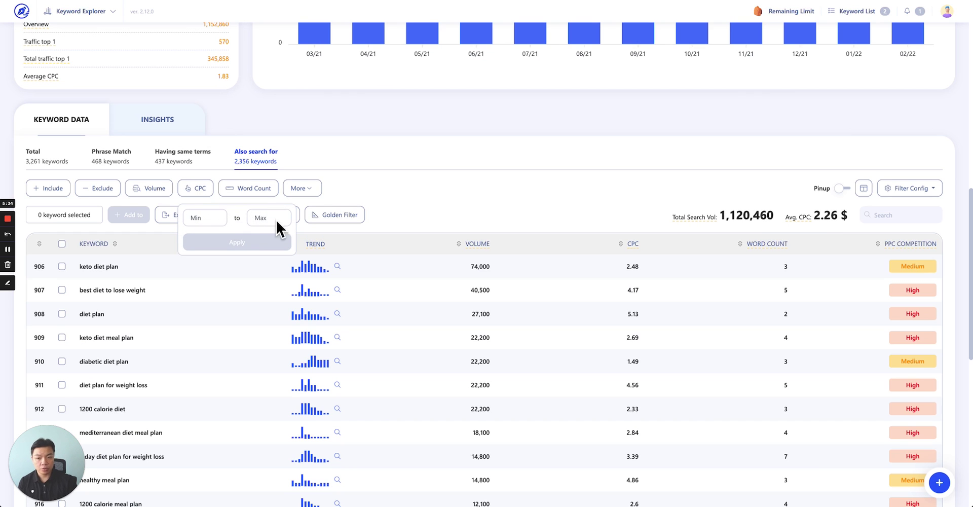
{"action": "left_click", "coordinate": [198, 188]}
Filter the keywords to a minimum word count of 5, review the list, and remove that filter
{"action": "left_click", "coordinate": [249, 188]}
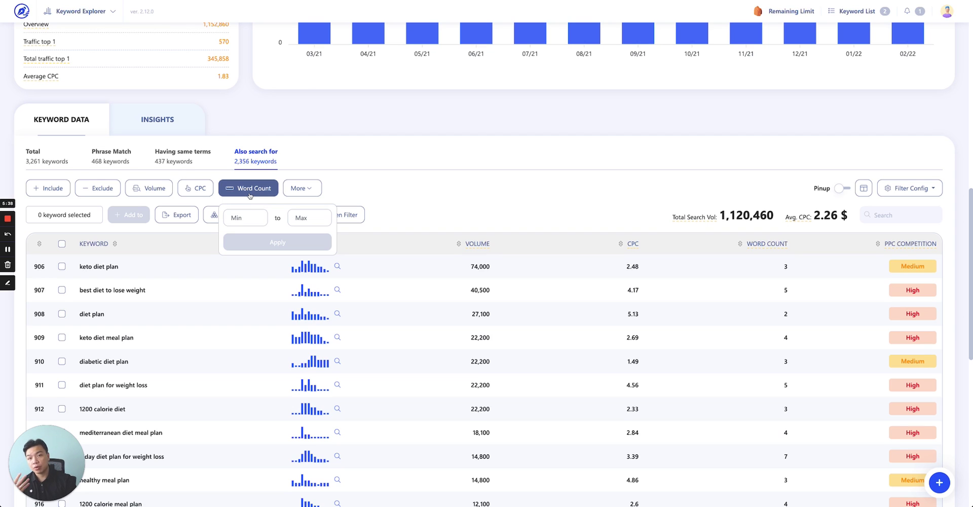
{"action": "left_click", "coordinate": [251, 215]}
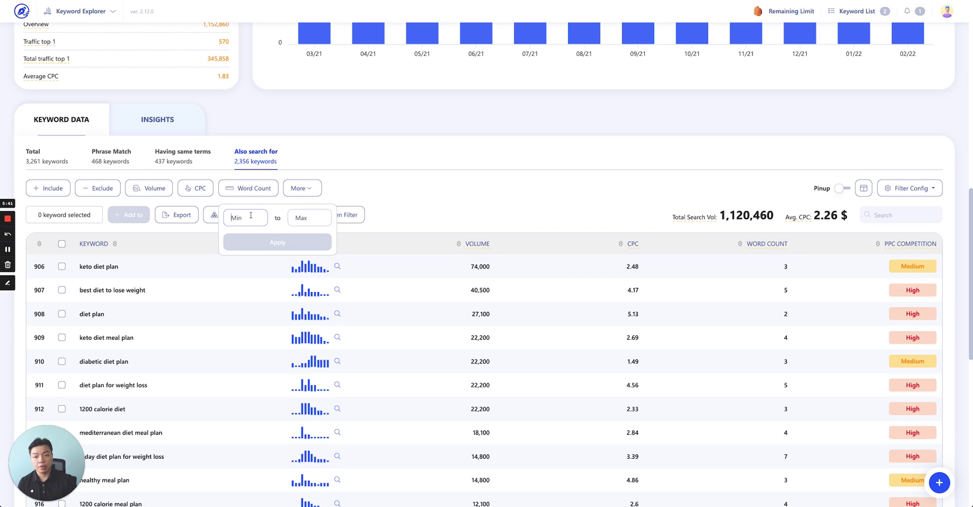
{"action": "type", "text": "4"}
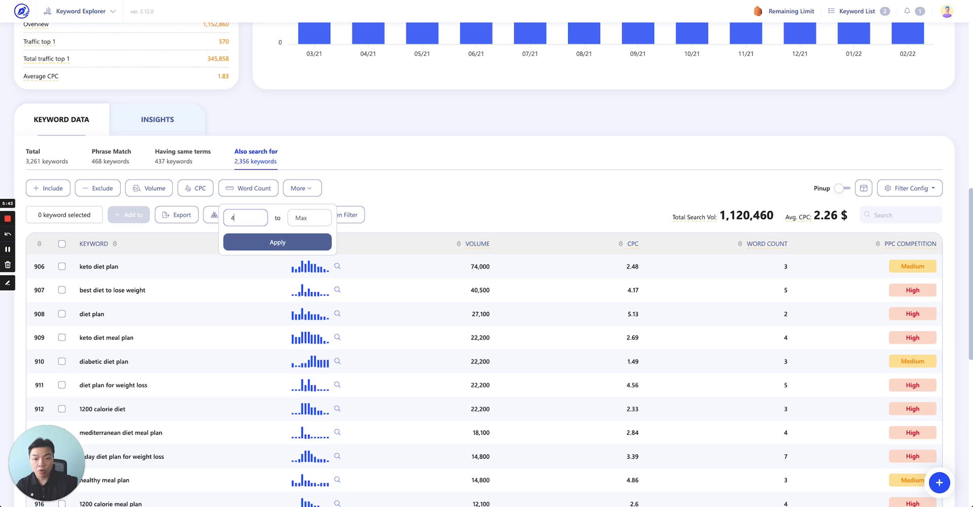
{"action": "key", "text": "Tab"}
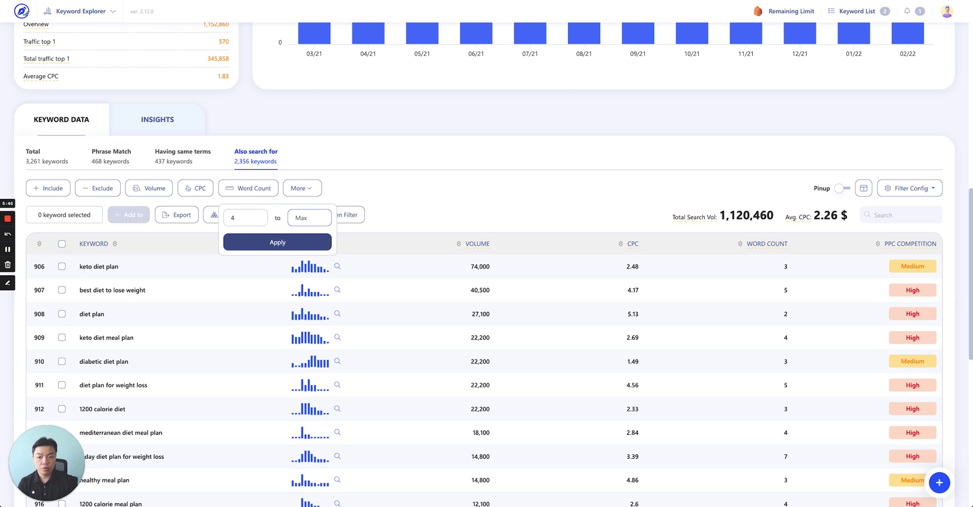
{"action": "left_click", "coordinate": [240, 220]}
{"action": "key", "text": "BackSpace"}
{"action": "type", "text": "5"}
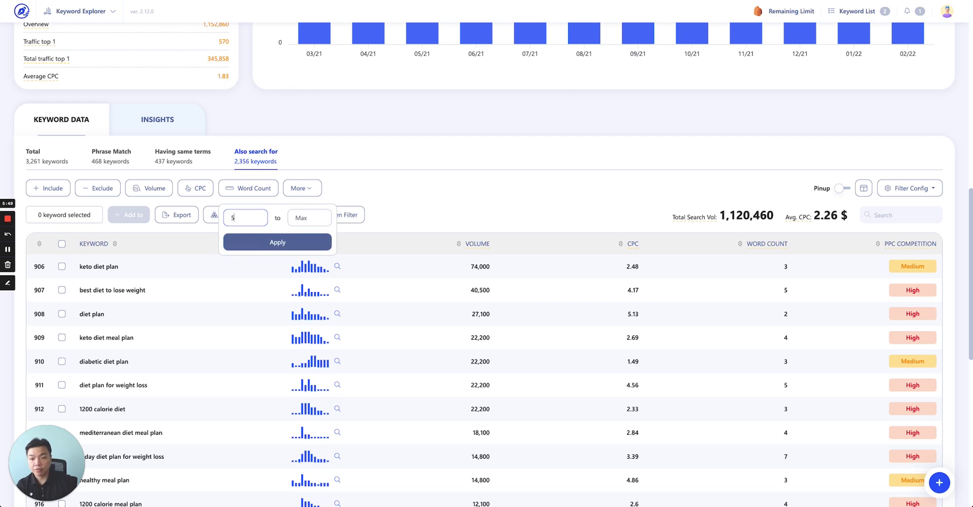
{"action": "left_click", "coordinate": [257, 237]}
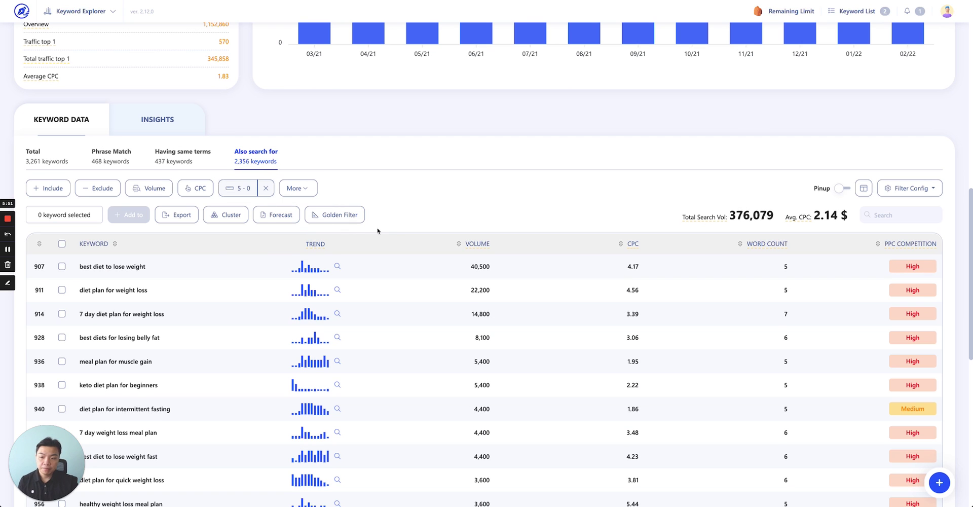
{"action": "scroll", "coordinate": [148, 265], "scroll_direction": "down", "scroll_amount": 1}
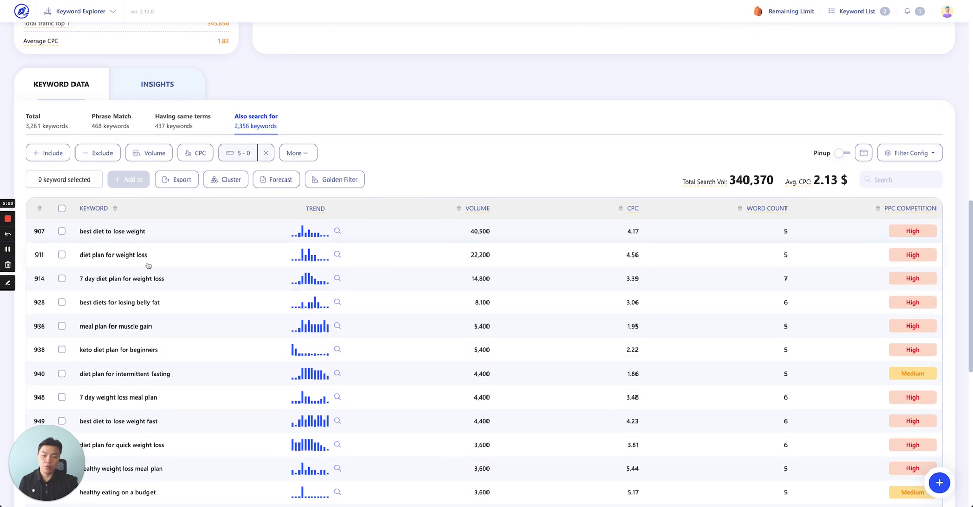
{"action": "scroll", "coordinate": [148, 269], "scroll_direction": "down", "scroll_amount": 1}
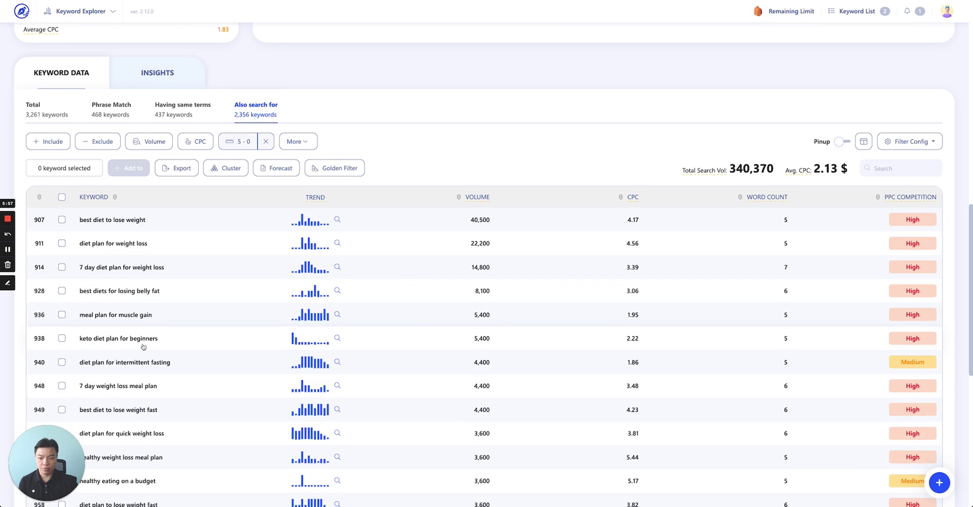
{"action": "left_click", "coordinate": [266, 141]}
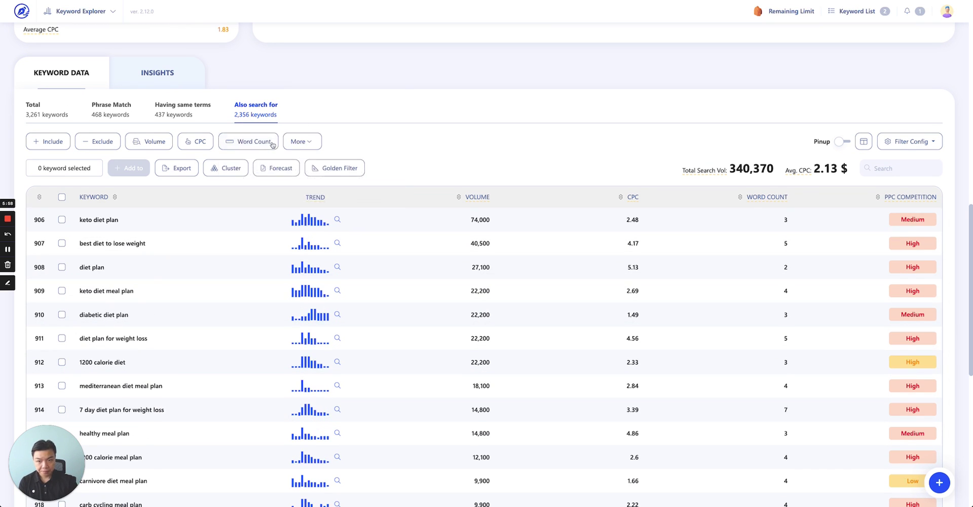
Apply Keyword Trending to the related keywords and sort the table by trending with the starred keywords first
{"action": "left_click", "coordinate": [300, 145]}
{"action": "left_click", "coordinate": [318, 166]}
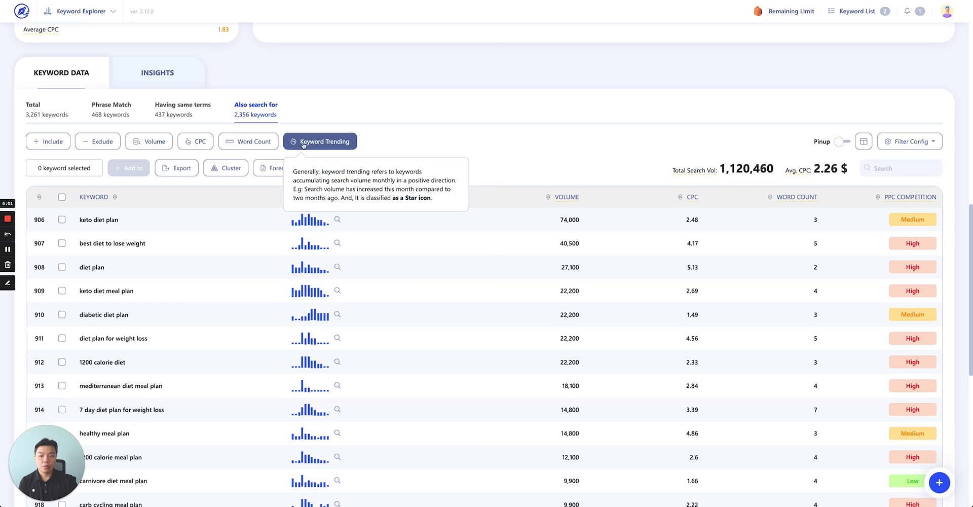
{"action": "left_click", "coordinate": [320, 146]}
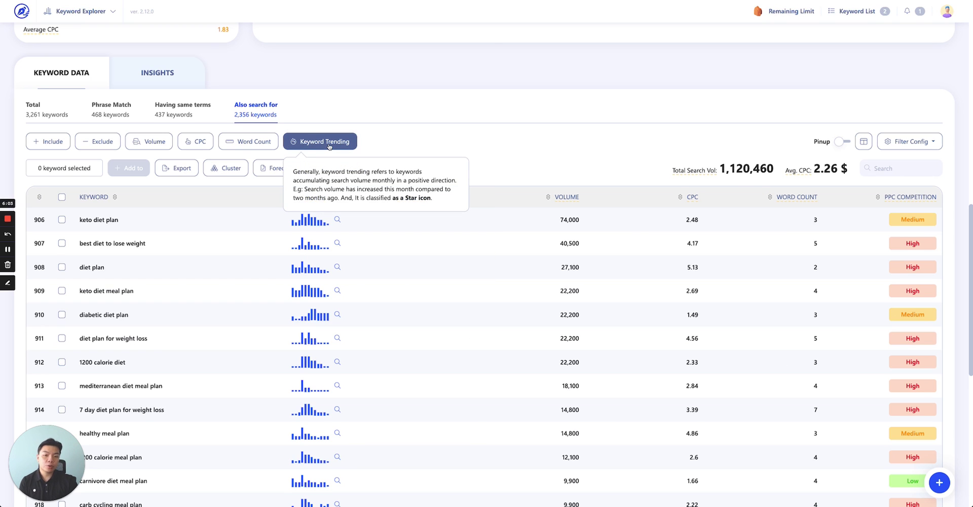
{"action": "left_click", "coordinate": [332, 146]}
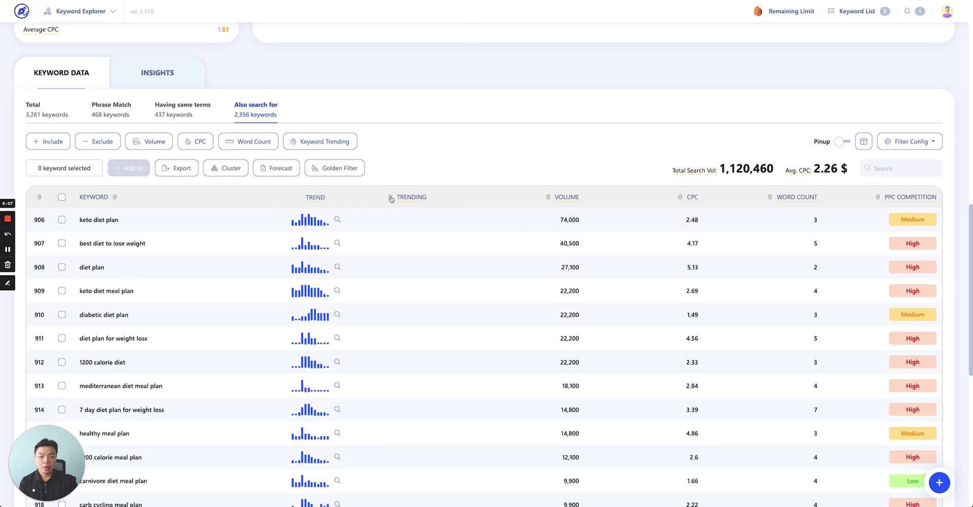
{"action": "left_click", "coordinate": [390, 198]}
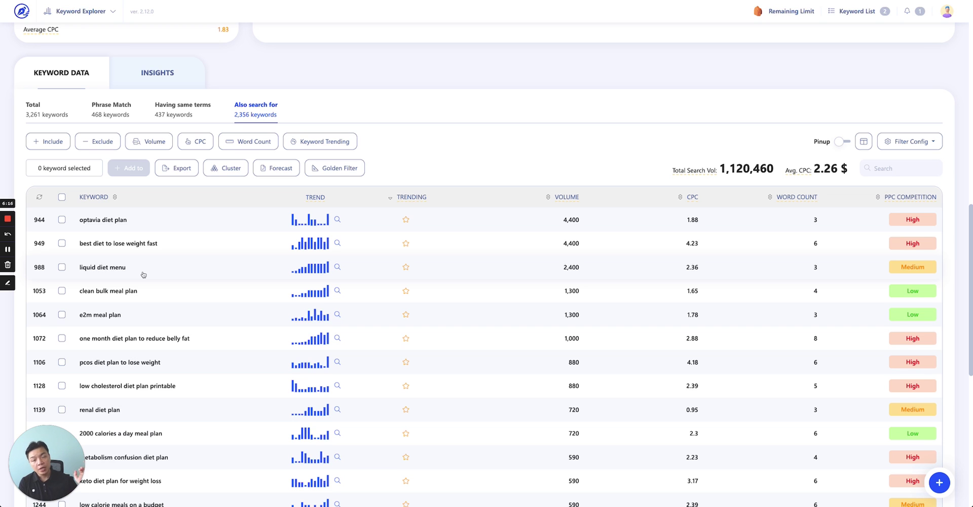
Expand the details of "clean bulk meal plan" to view its keyword difficulty, search volume history and SERP overview
{"action": "left_click", "coordinate": [145, 299]}
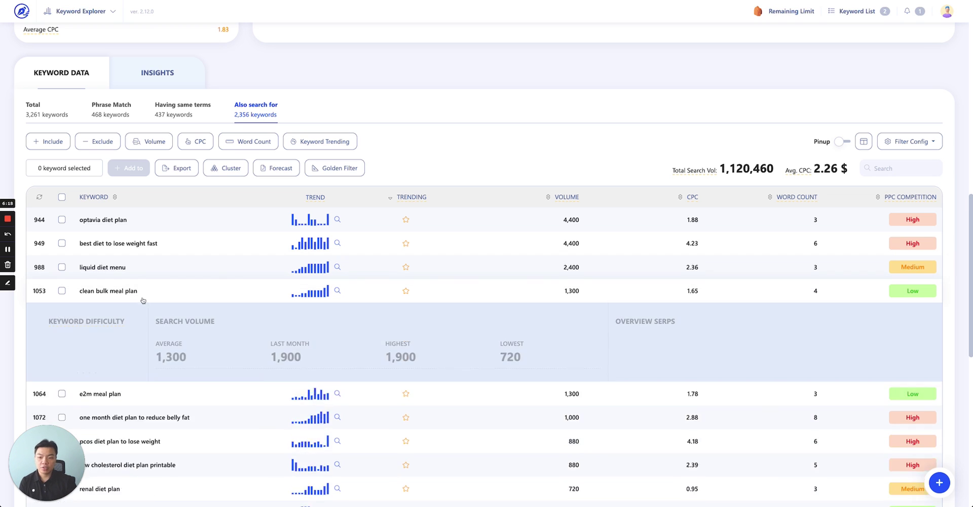
{"action": "scroll", "coordinate": [199, 460], "scroll_direction": "down", "scroll_amount": 1}
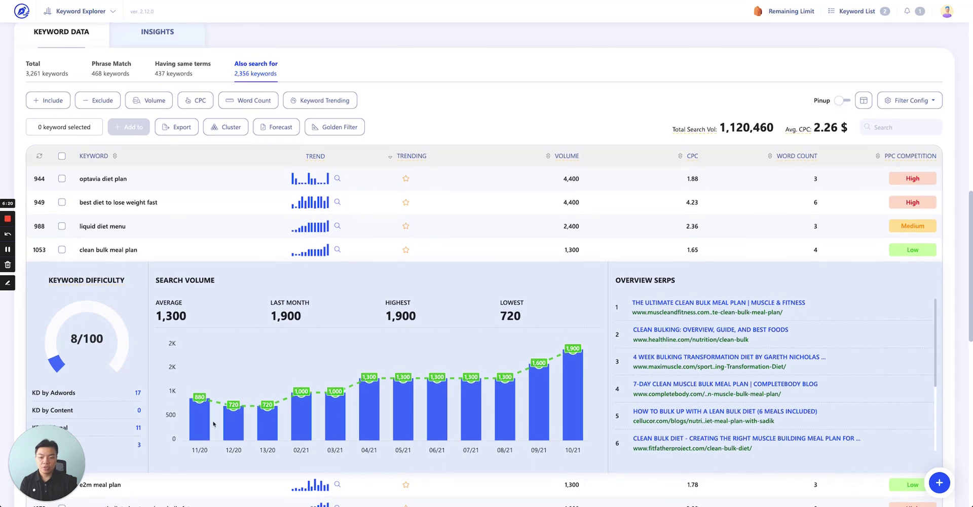
Examine the monthly search volume history of "clean bulk meal plan" from 11/20 to 10/21, and collapse its details
{"action": "mouse_move", "coordinate": [201, 426]}
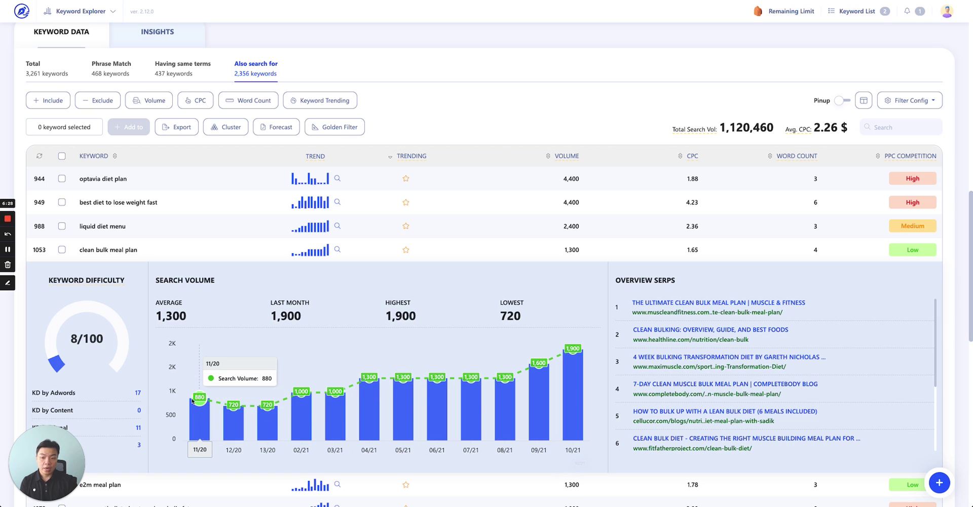
{"action": "mouse_move", "coordinate": [194, 402]}
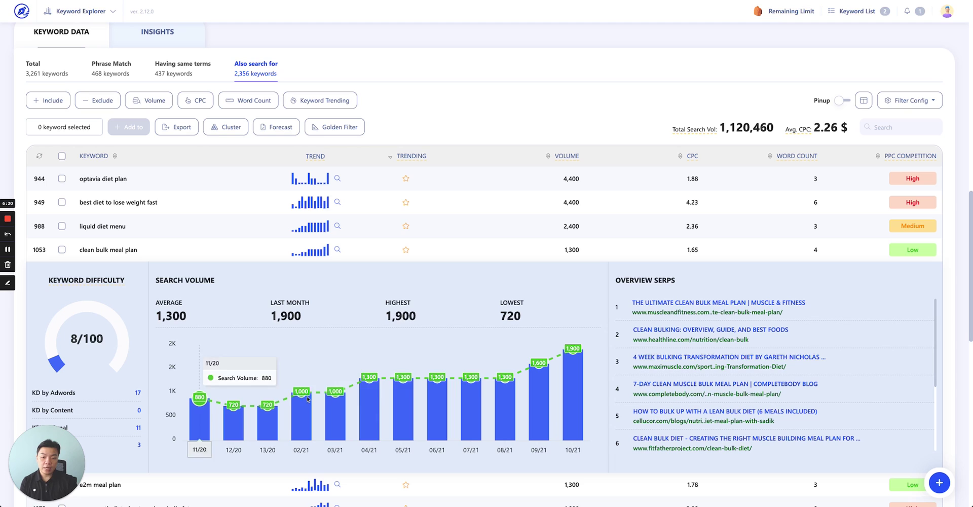
{"action": "mouse_move", "coordinate": [575, 363]}
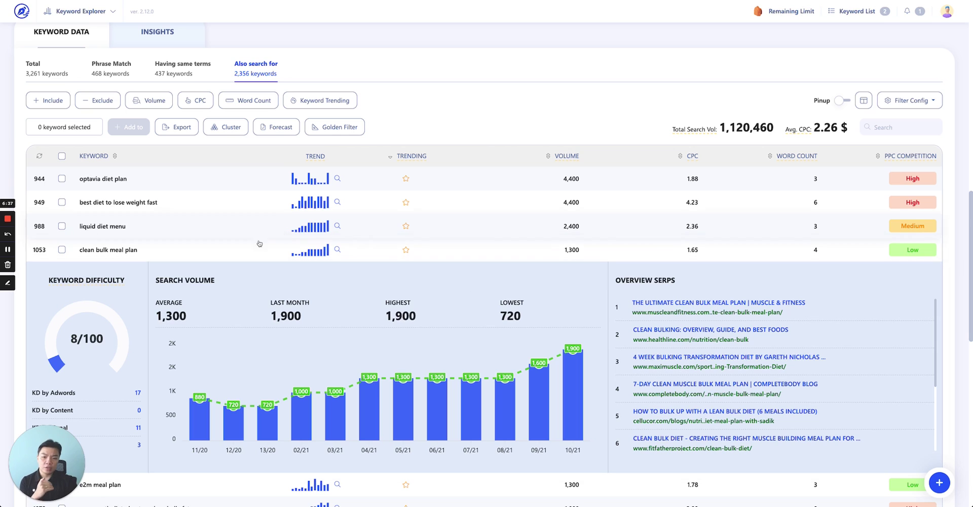
{"action": "left_click", "coordinate": [223, 252]}
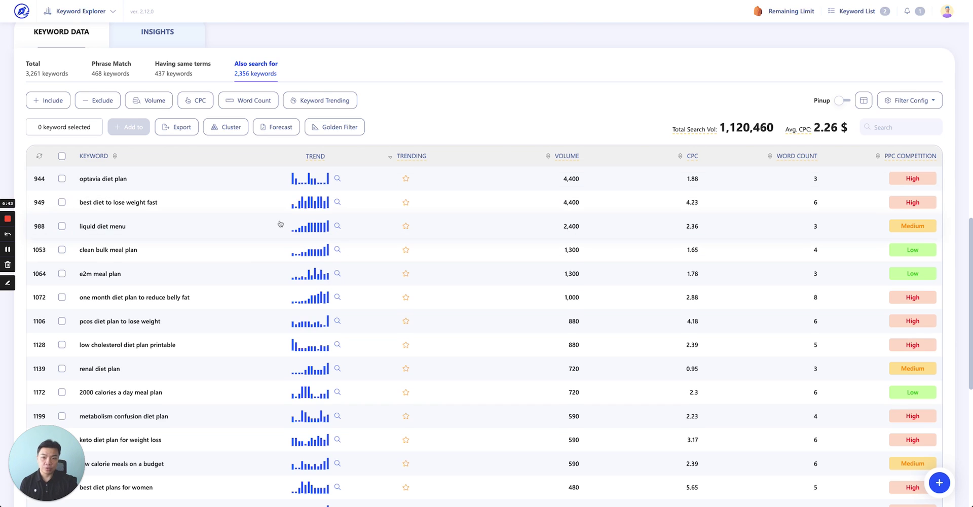
Turn on Pinup for the filter box and check it while browsing through the keyword table
{"action": "scroll", "coordinate": [361, 207], "scroll_direction": "up", "scroll_amount": 2}
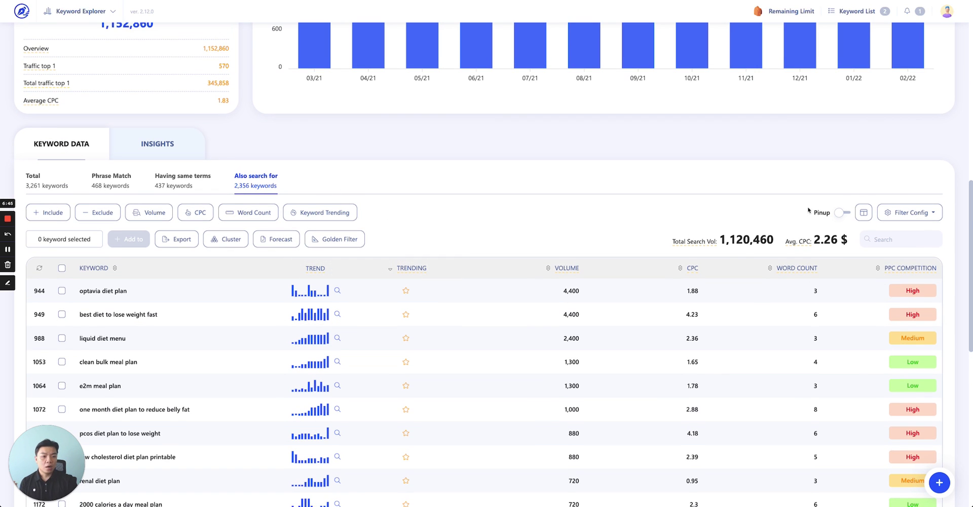
{"action": "mouse_move", "coordinate": [837, 217]}
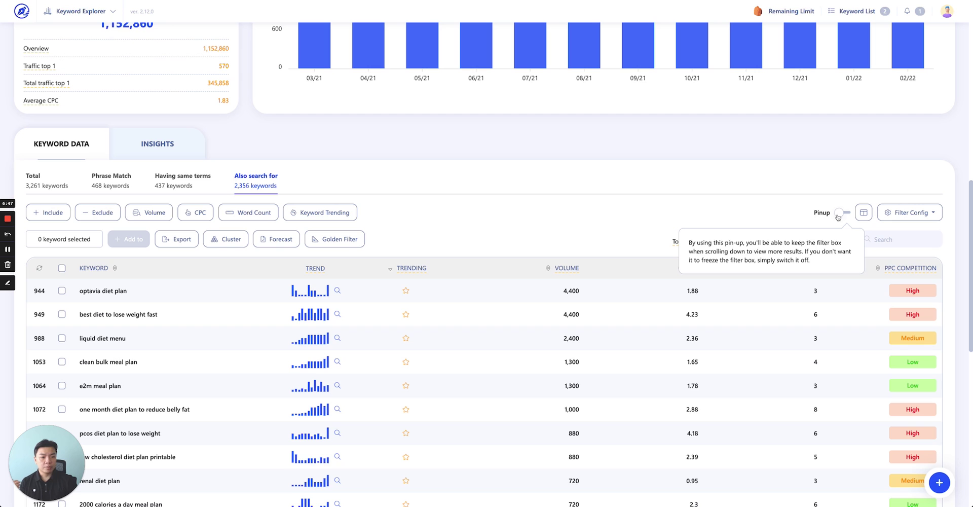
{"action": "scroll", "coordinate": [599, 234], "scroll_direction": "down", "scroll_amount": 3}
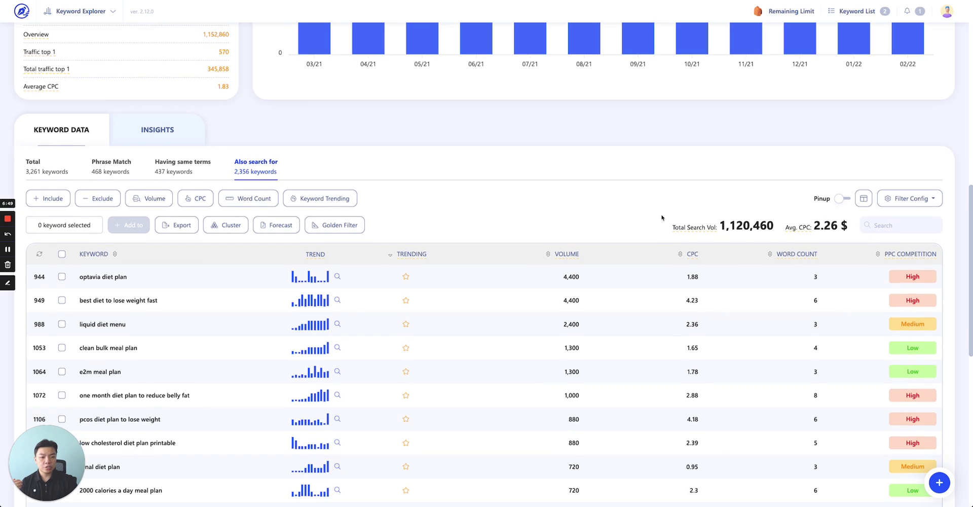
{"action": "scroll", "coordinate": [600, 237], "scroll_direction": "down", "scroll_amount": 5}
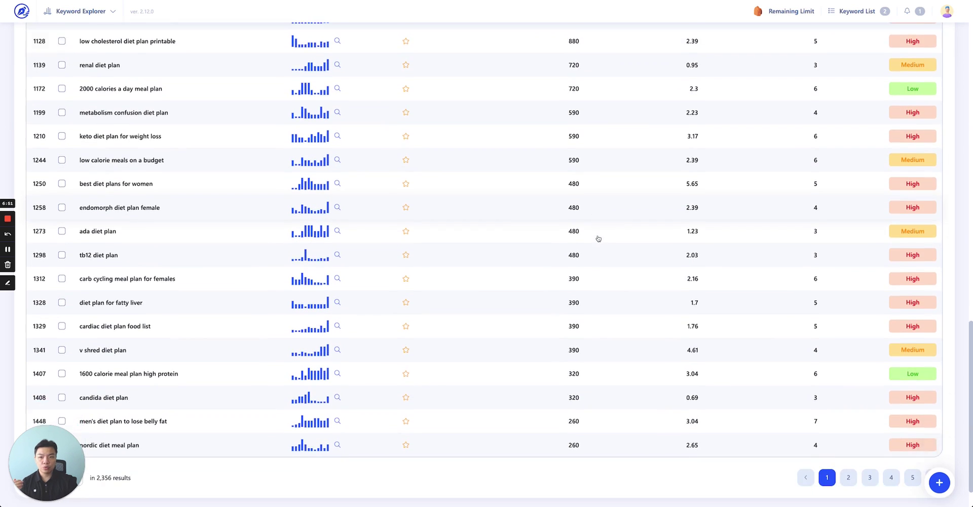
{"action": "scroll", "coordinate": [648, 233], "scroll_direction": "up", "scroll_amount": 7}
{"action": "scroll", "coordinate": [658, 235], "scroll_direction": "up", "scroll_amount": 2}
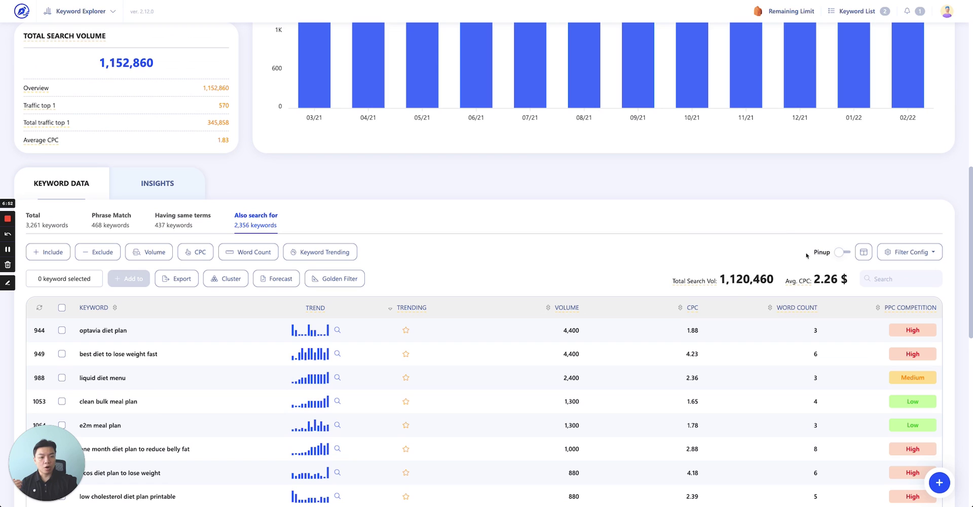
{"action": "left_click", "coordinate": [841, 253]}
{"action": "scroll", "coordinate": [495, 259], "scroll_direction": "down", "scroll_amount": 10}
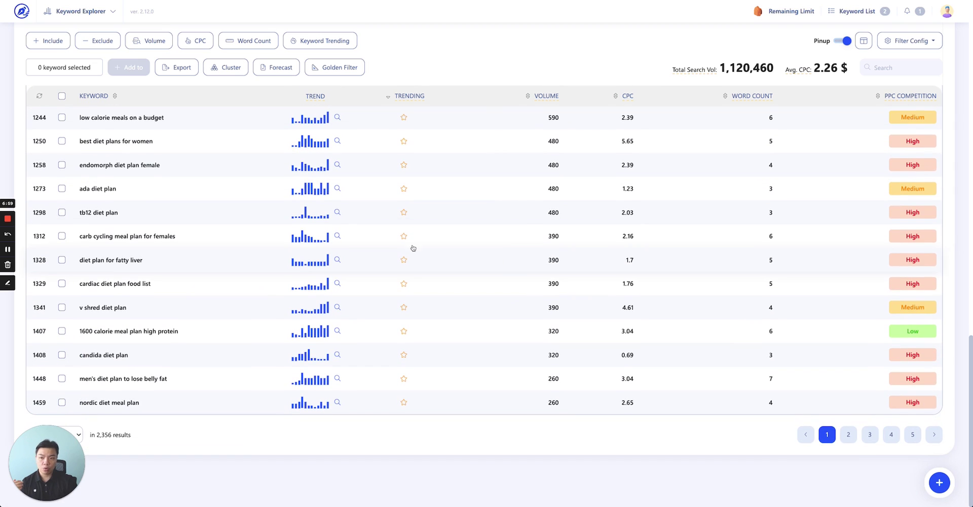
{"action": "scroll", "coordinate": [360, 273], "scroll_direction": "up", "scroll_amount": 4}
{"action": "scroll", "coordinate": [290, 311], "scroll_direction": "down", "scroll_amount": 4}
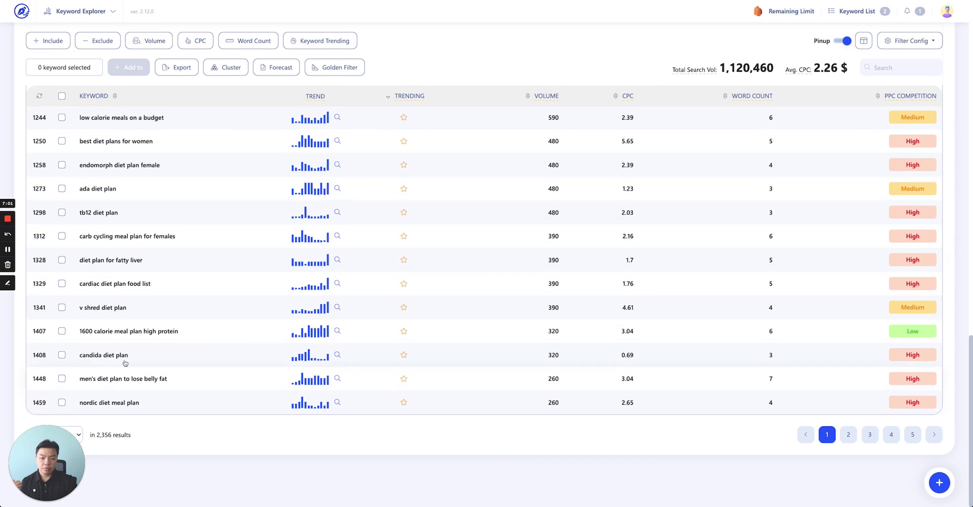
Show 200 keywords per page and browse the longer list of related keywords
{"action": "left_click_drag", "start_coordinate": [53, 487], "coordinate": [334, 483]}
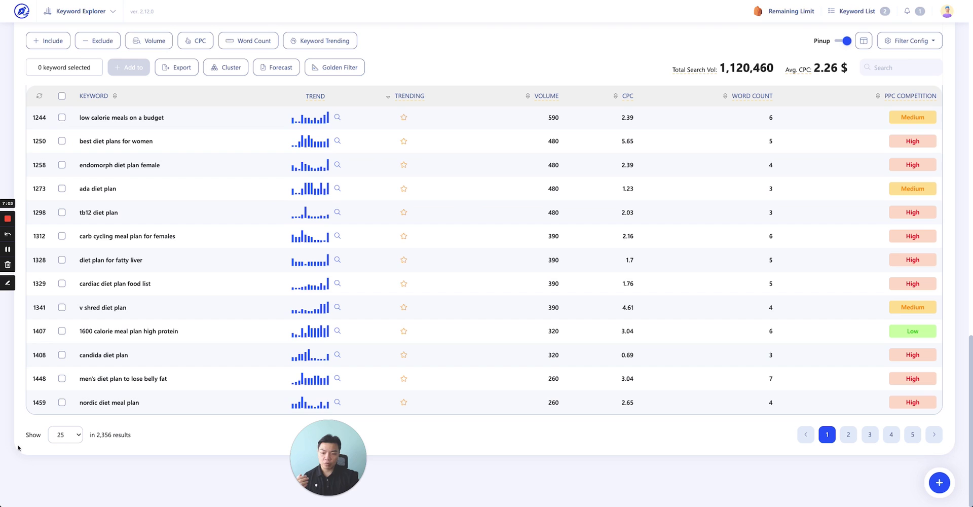
{"action": "left_click", "coordinate": [74, 438]}
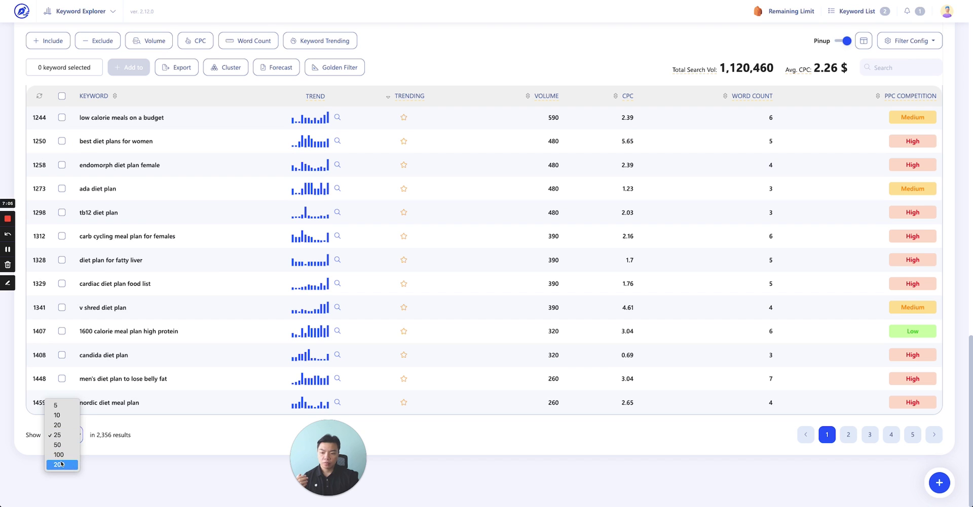
{"action": "key", "text": "Escape"}
{"action": "scroll", "coordinate": [565, 304], "scroll_direction": "down", "scroll_amount": 6}
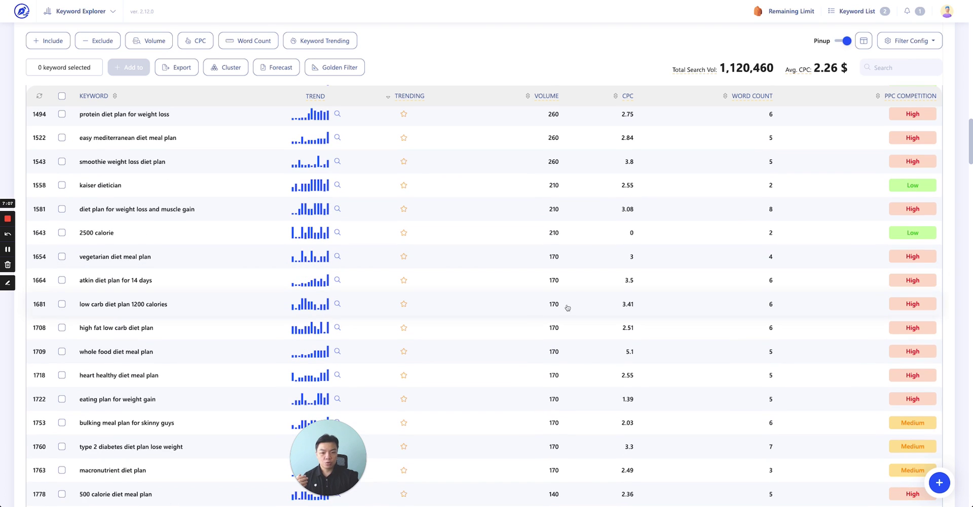
{"action": "left_click_drag", "start_coordinate": [309, 477], "coordinate": [26, 477]}
{"action": "scroll", "coordinate": [527, 387], "scroll_direction": "down", "scroll_amount": 10}
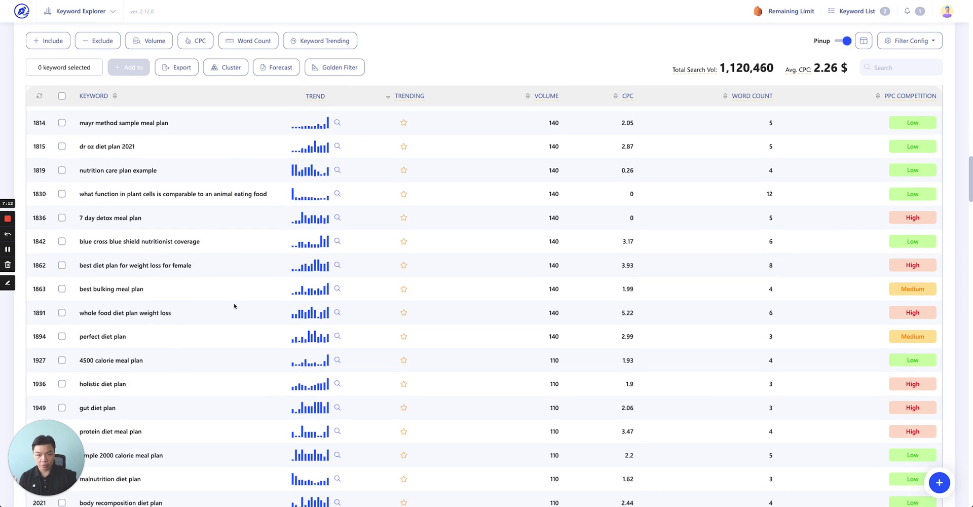
{"action": "scroll", "coordinate": [674, 257], "scroll_direction": "up", "scroll_amount": 15}
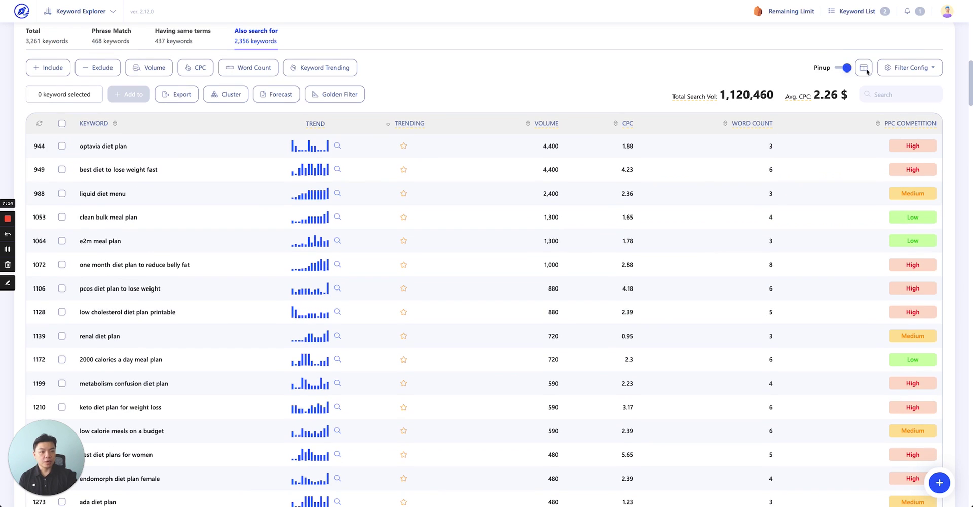
Hide the Volume column and restore it, and do the same with the Keyword Trending column
{"action": "left_click", "coordinate": [867, 71]}
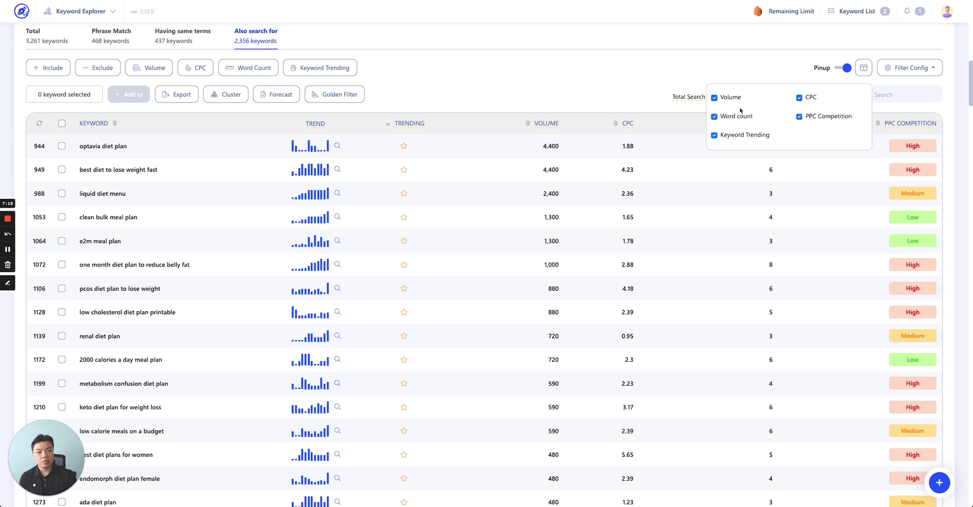
{"action": "left_click", "coordinate": [715, 98]}
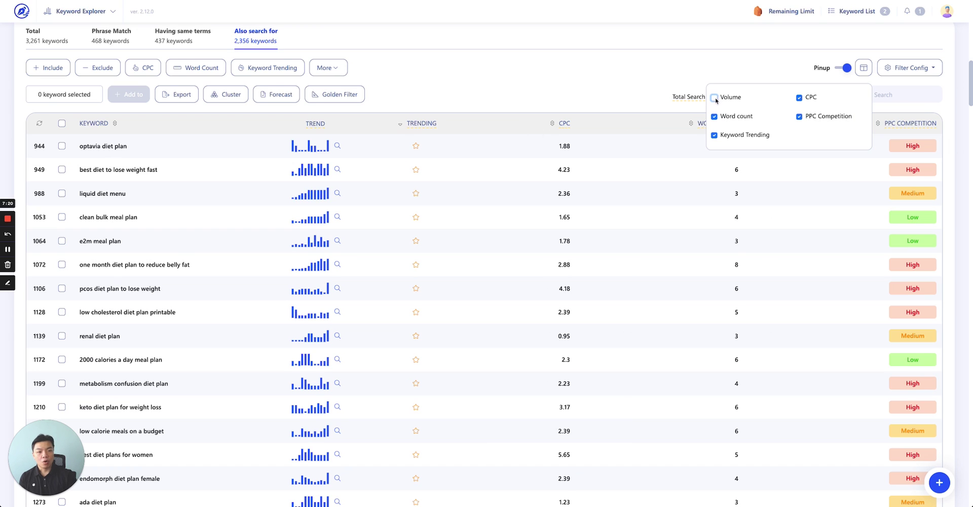
{"action": "left_click", "coordinate": [715, 98]}
{"action": "left_click", "coordinate": [715, 135]}
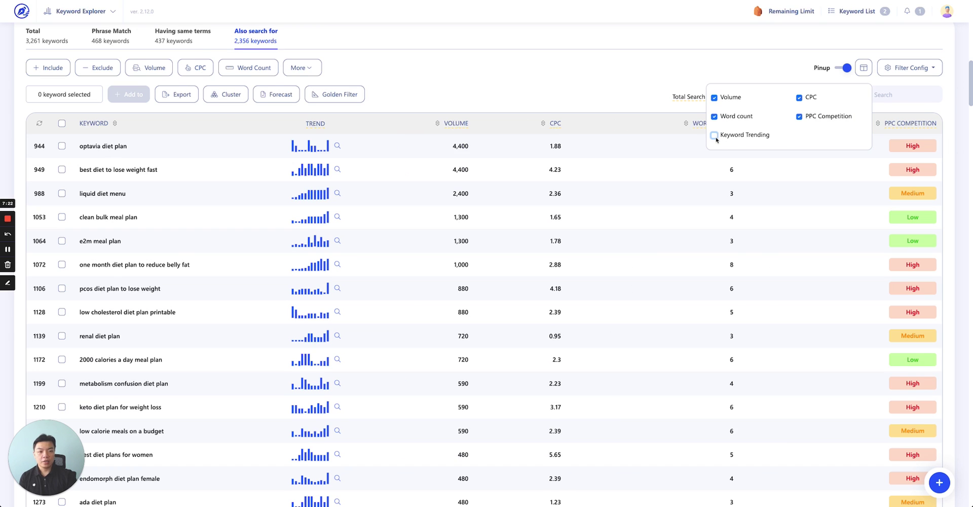
{"action": "left_click", "coordinate": [714, 135]}
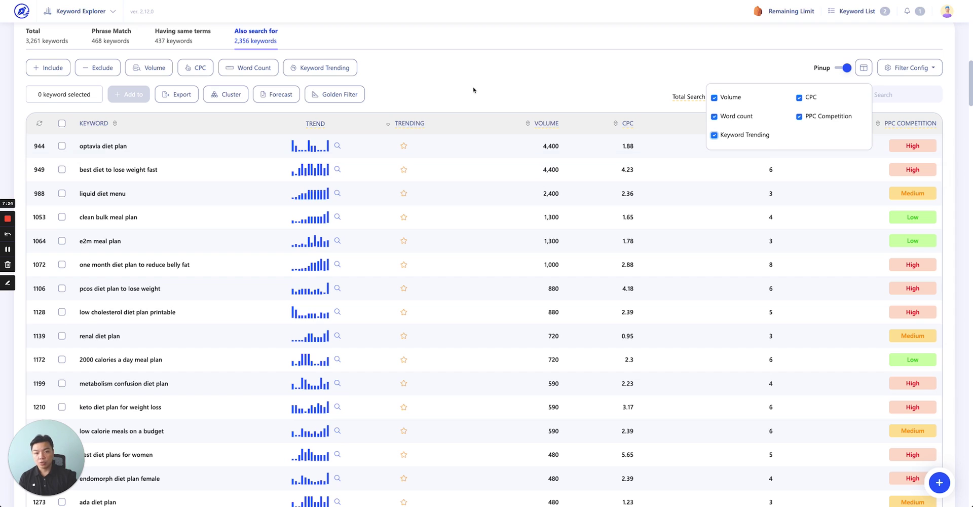
{"action": "left_click", "coordinate": [647, 109]}
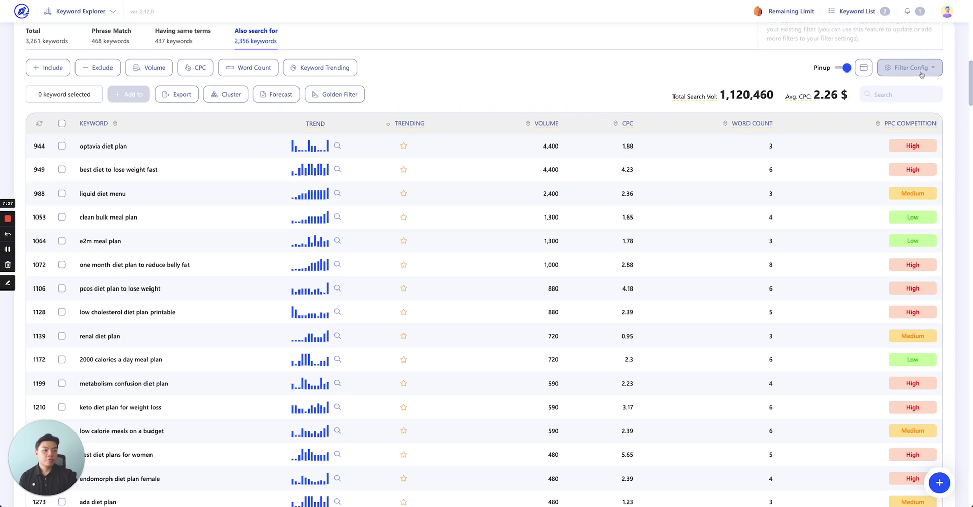
Read the Filter Config description and filter the related keywords to a minimum search volume of 100
{"action": "scroll", "coordinate": [927, 118], "scroll_direction": "up", "scroll_amount": 2}
{"action": "mouse_move", "coordinate": [913, 180]}
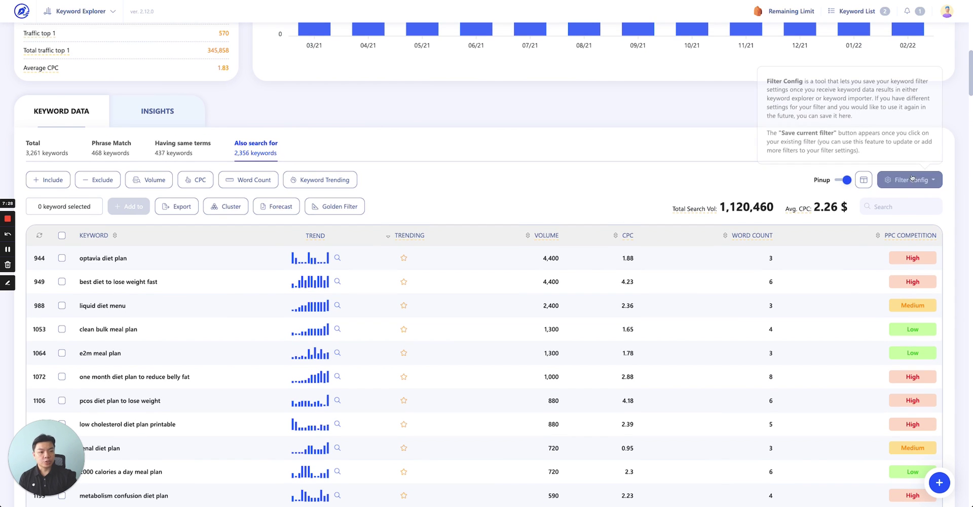
{"action": "left_click", "coordinate": [155, 180]}
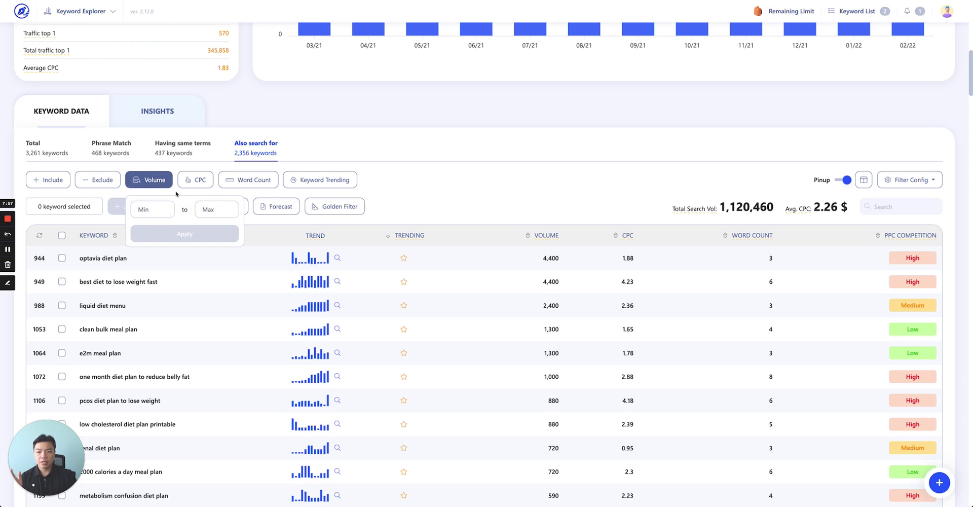
{"action": "left_click", "coordinate": [149, 210]}
{"action": "type", "text": "100"}
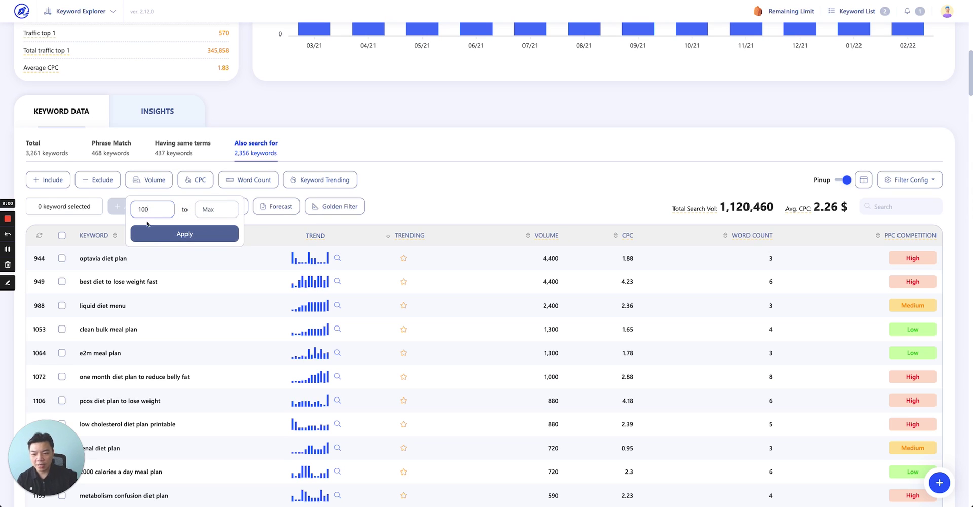
{"action": "left_click", "coordinate": [156, 233]}
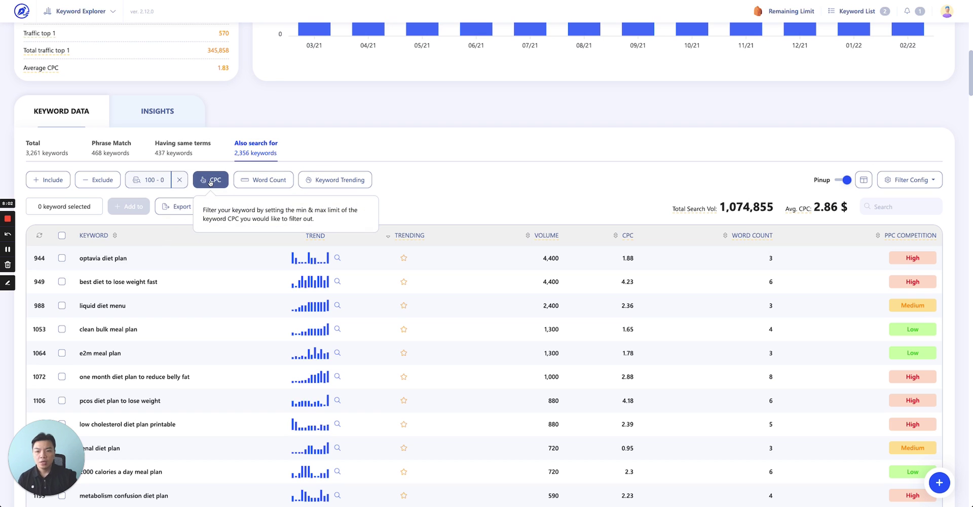
Filter the related keywords to a minimum word count of 3
{"action": "left_click", "coordinate": [258, 181]}
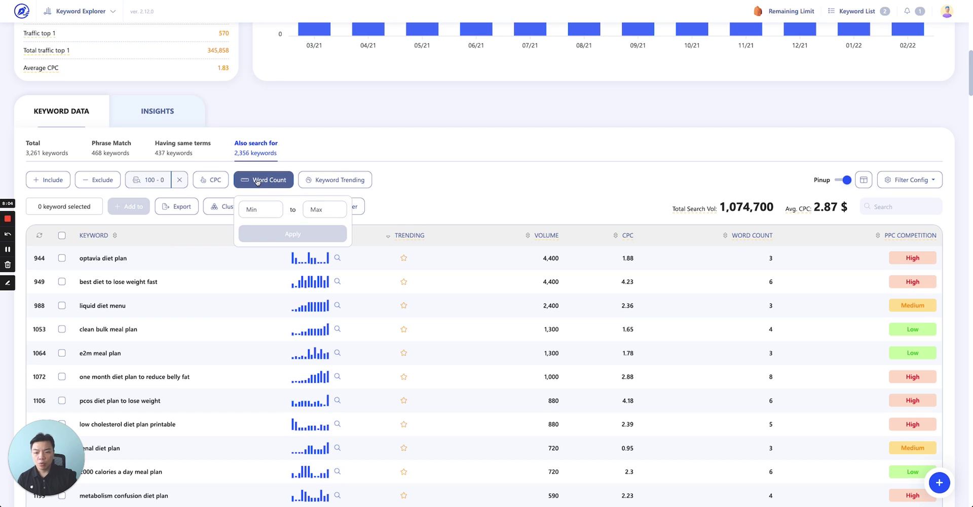
{"action": "left_click", "coordinate": [261, 213]}
{"action": "type", "text": "3"}
{"action": "left_click", "coordinate": [289, 233]}
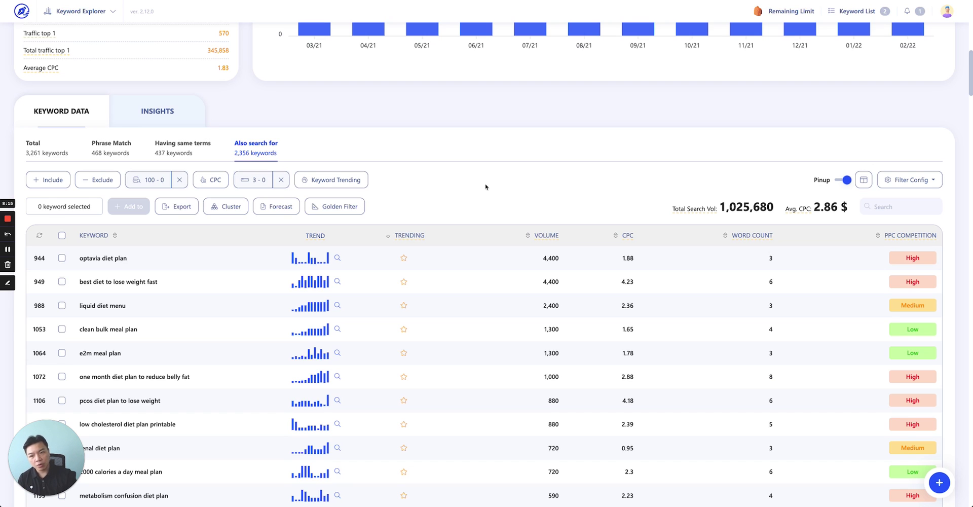
Save the current volume and word count filters as a new filter configuration named "nutrition filter" and view the saved configurations
{"action": "left_click", "coordinate": [932, 178]}
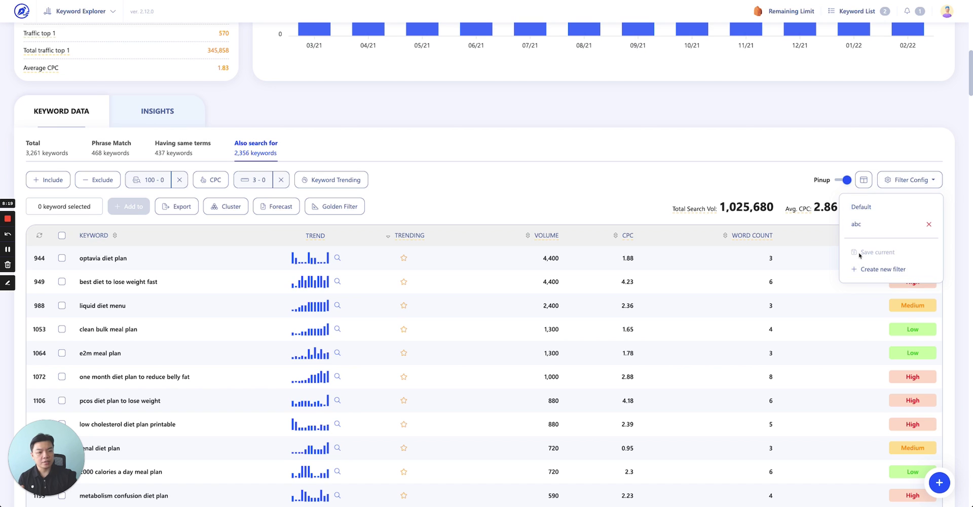
{"action": "left_click", "coordinate": [879, 257]}
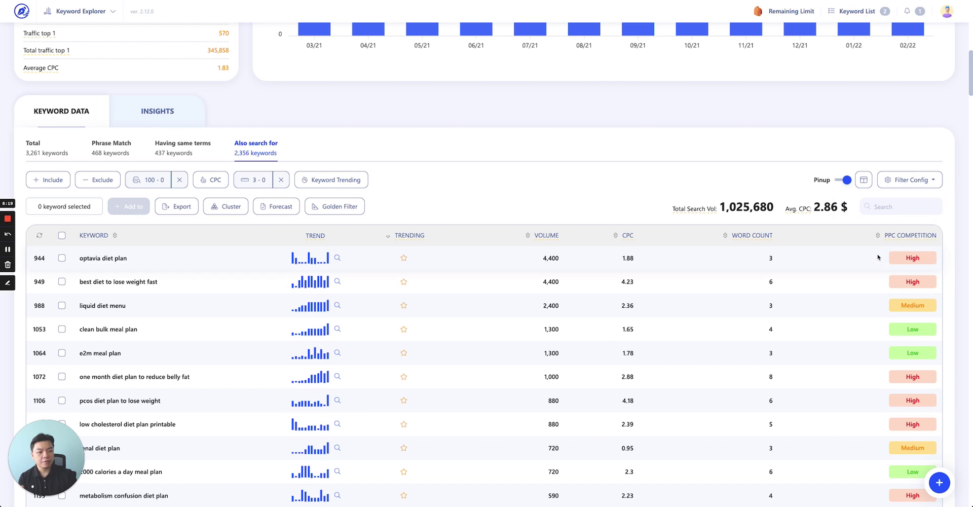
{"action": "left_click", "coordinate": [918, 181]}
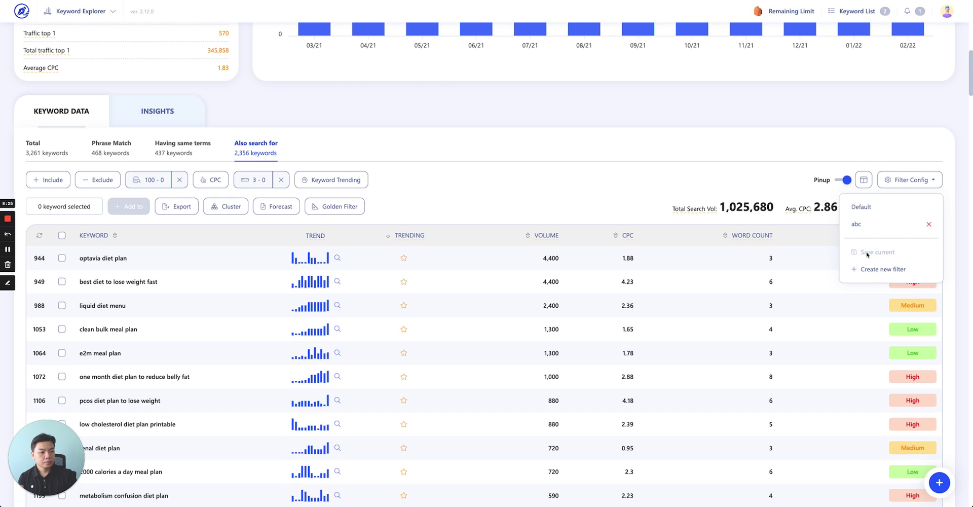
{"action": "left_click", "coordinate": [870, 270]}
{"action": "left_click", "coordinate": [464, 249]}
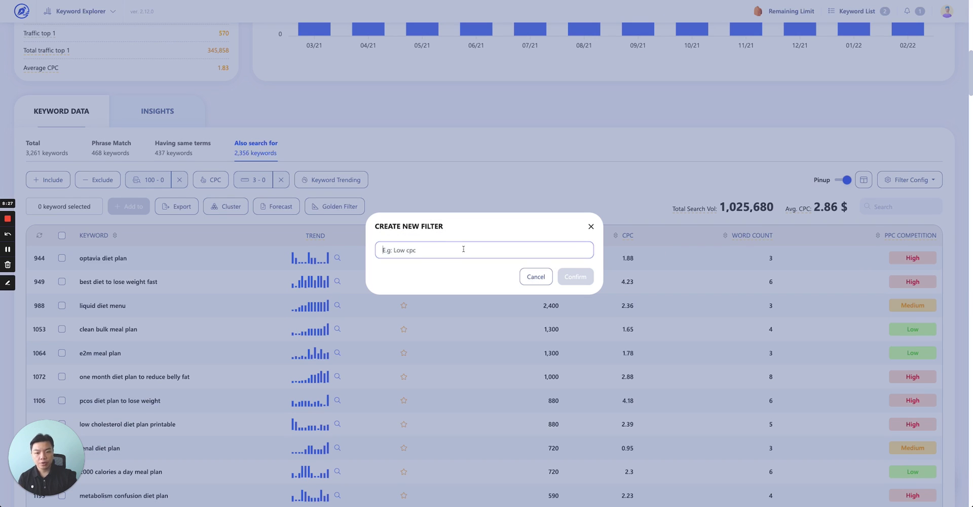
{"action": "type", "text": "n"}
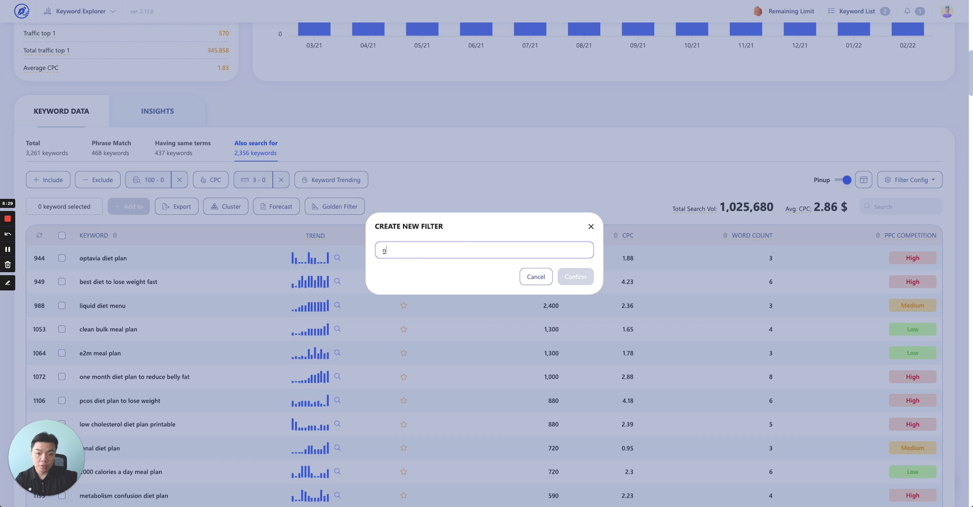
{"action": "type", "text": "utrition filter"}
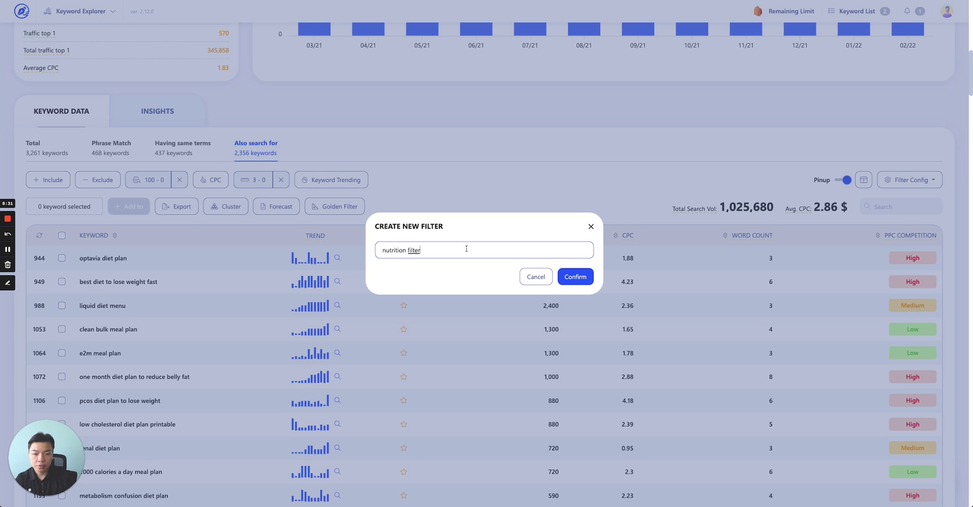
{"action": "left_click", "coordinate": [576, 276]}
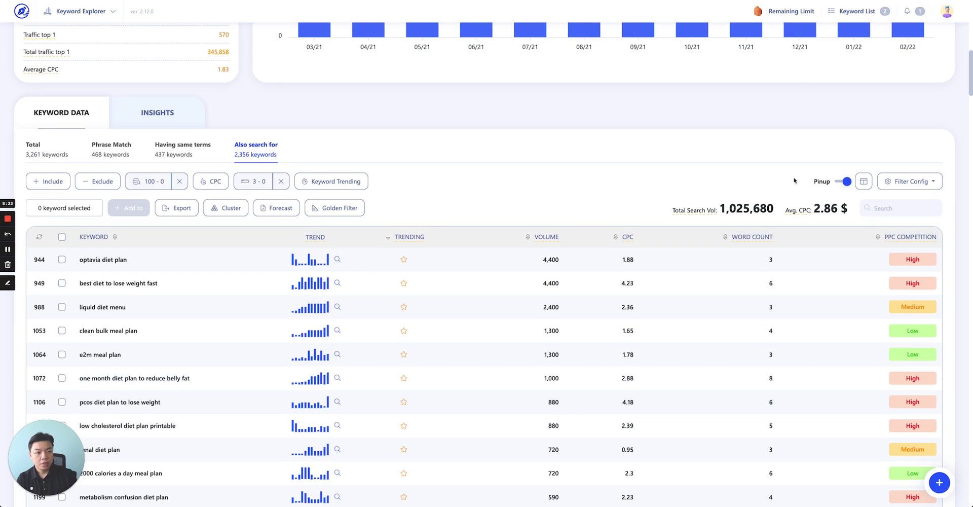
{"action": "left_click", "coordinate": [923, 183]}
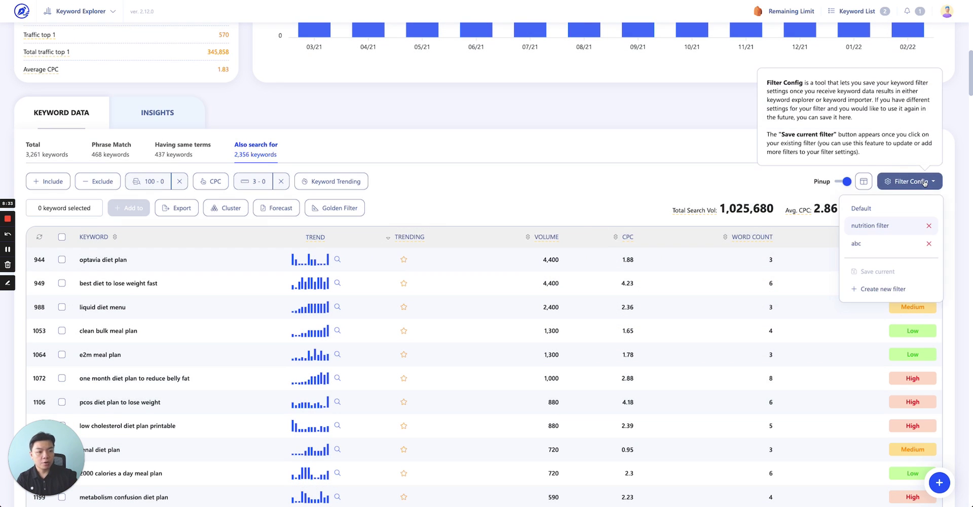
Reset the keyword filters to the Default configuration and reapply the saved "nutrition filter" configuration
{"action": "left_click", "coordinate": [862, 208]}
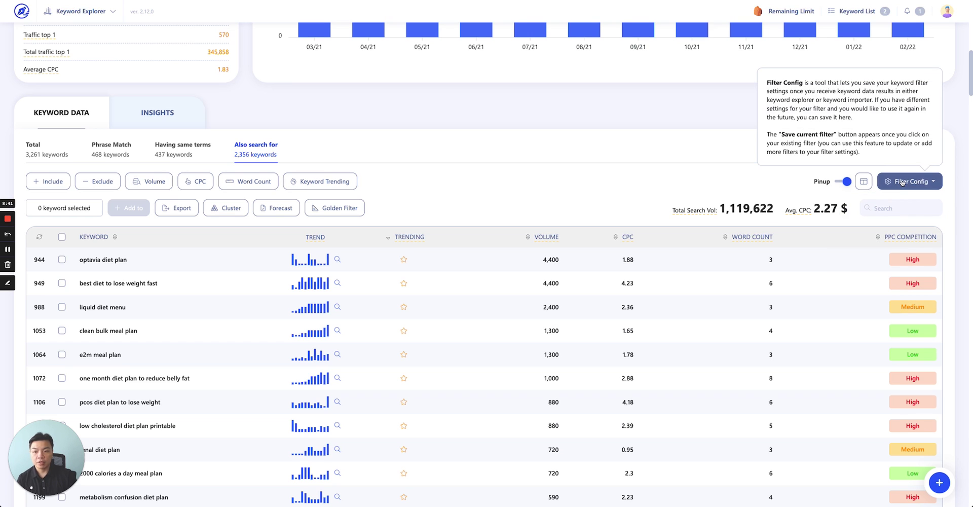
{"action": "left_click", "coordinate": [910, 181]}
{"action": "left_click", "coordinate": [873, 227]}
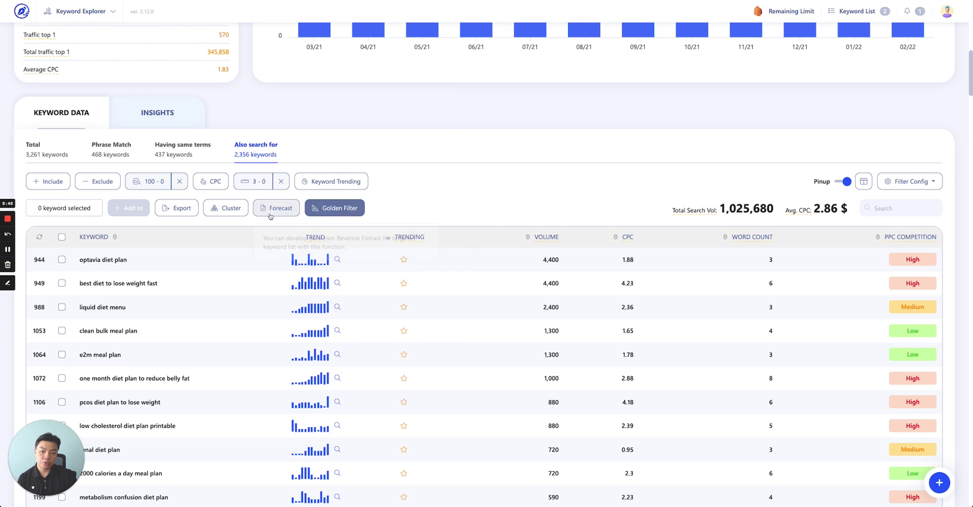
{"action": "left_click", "coordinate": [336, 209]}
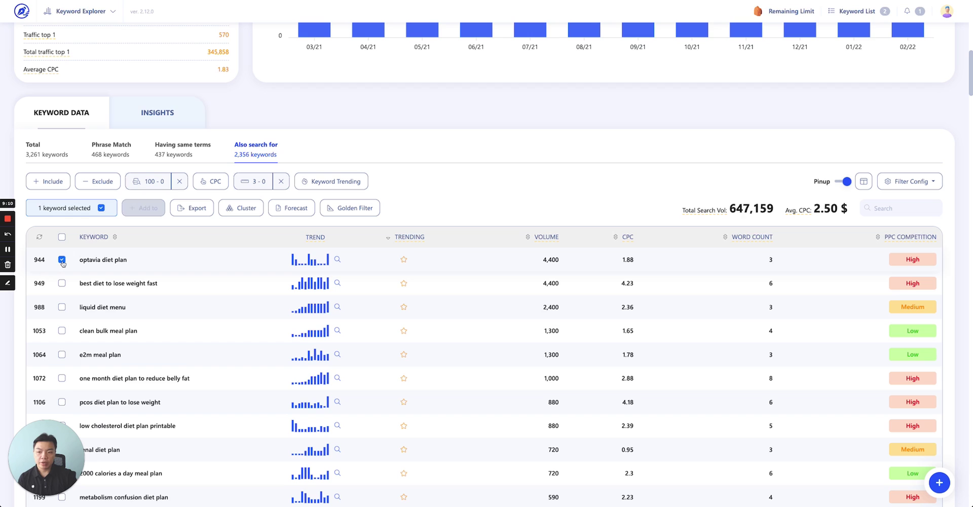
Select the first two keywords and clear the selection, and do the same with the first four keywords
{"action": "left_click", "coordinate": [62, 283]}
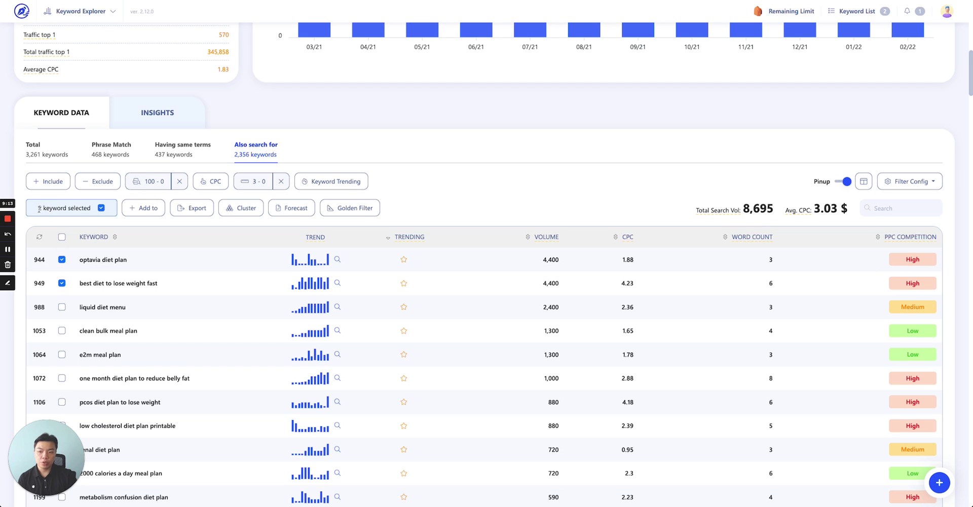
{"action": "left_click", "coordinate": [101, 207]}
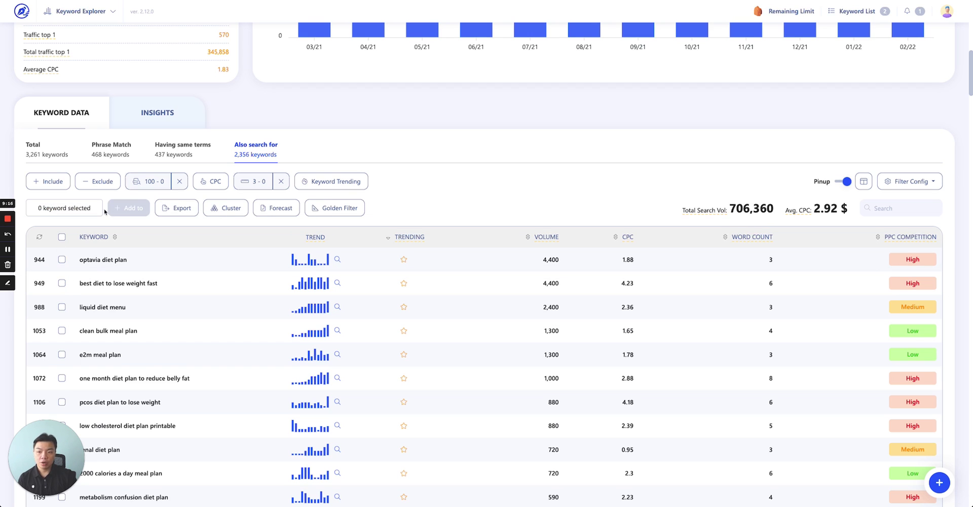
{"action": "left_click", "coordinate": [62, 259]}
{"action": "left_click", "coordinate": [61, 307], "text": "shift"}
{"action": "left_click", "coordinate": [62, 330]}
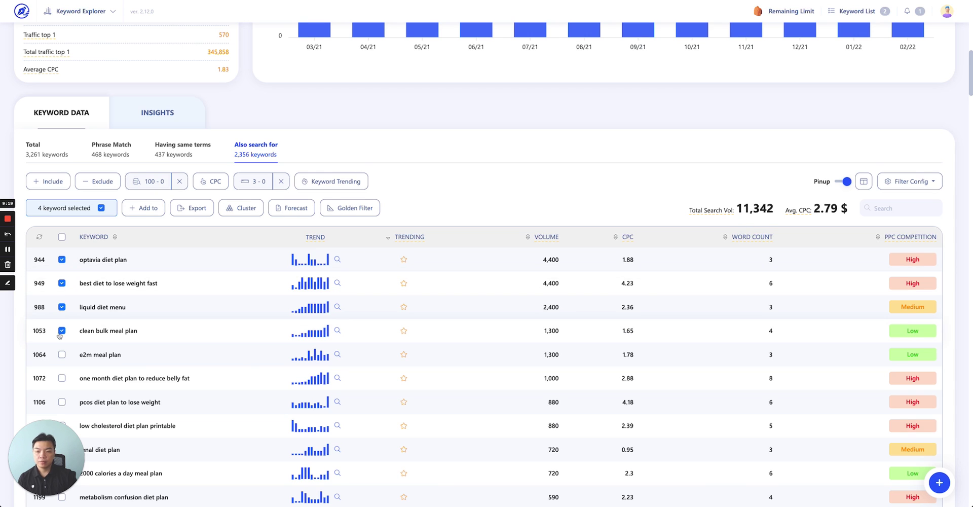
{"action": "left_click", "coordinate": [101, 210]}
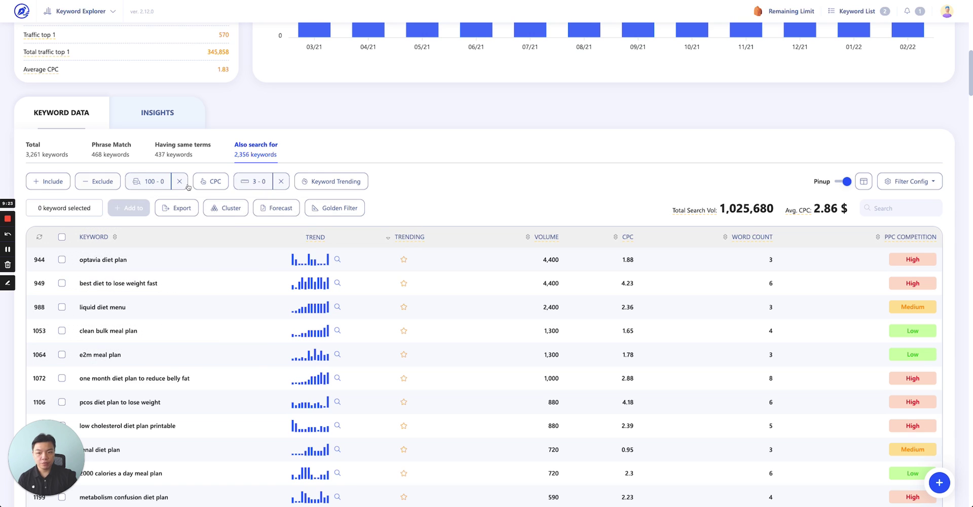
Select all filtered "Also search for" keywords and switch to the Total keywords
{"action": "left_click", "coordinate": [62, 238]}
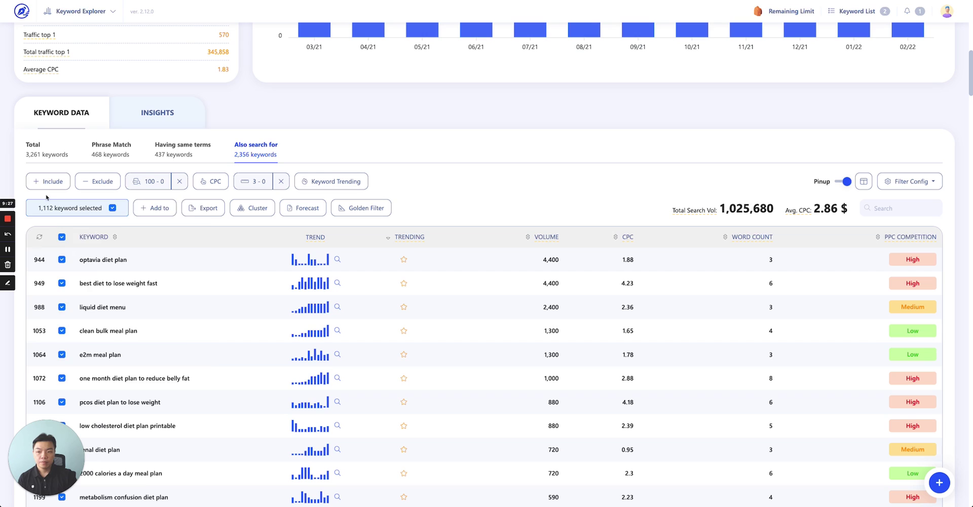
{"action": "left_click", "coordinate": [37, 157]}
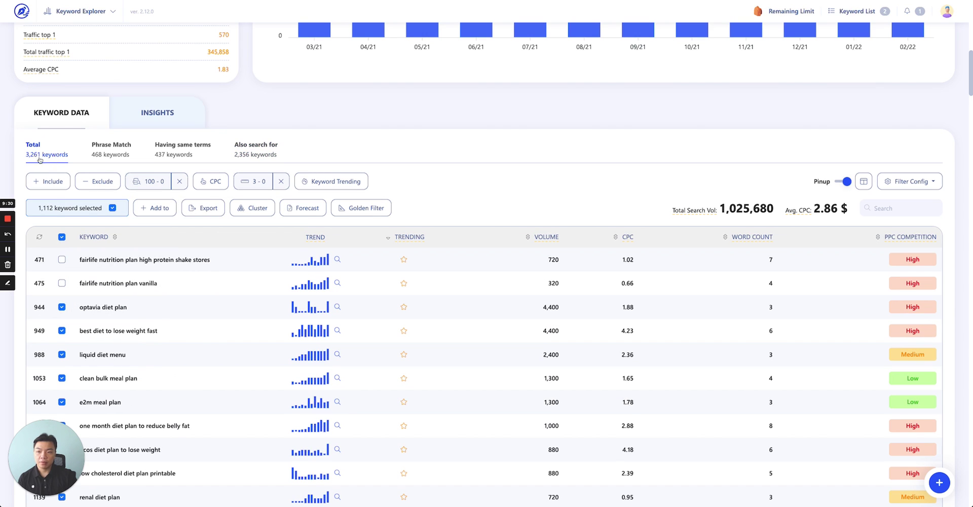
Add the selected keywords to a new keyword list named "nutrition plan" and dismiss the notification
{"action": "left_click", "coordinate": [163, 212]}
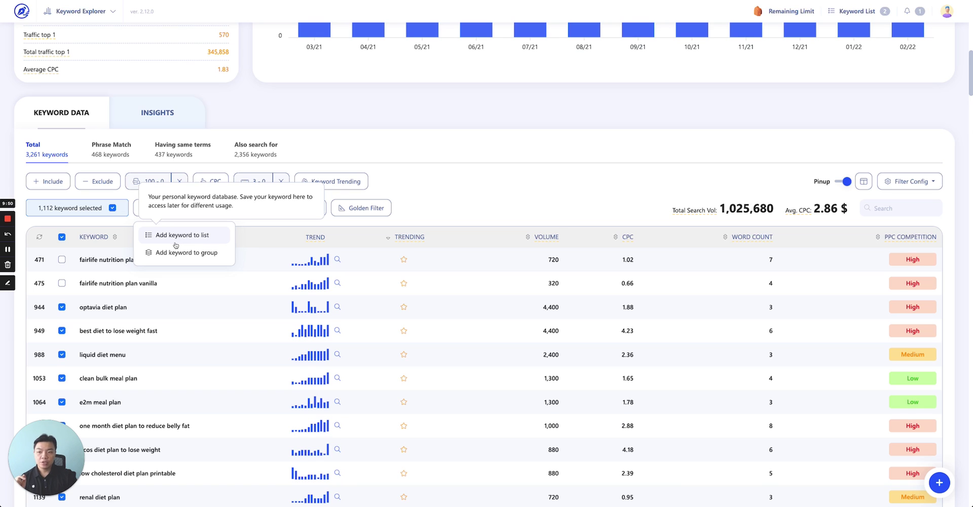
{"action": "left_click", "coordinate": [457, 205]}
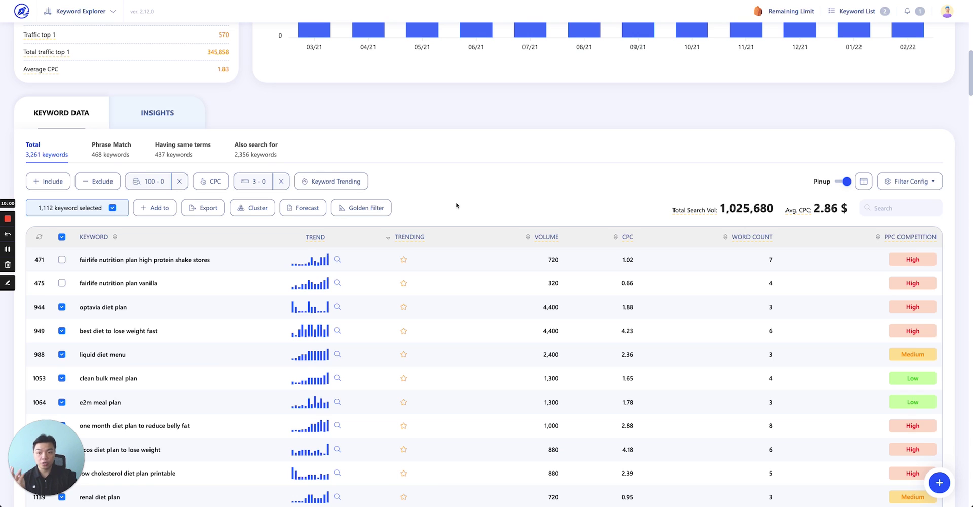
{"action": "left_click", "coordinate": [156, 208]}
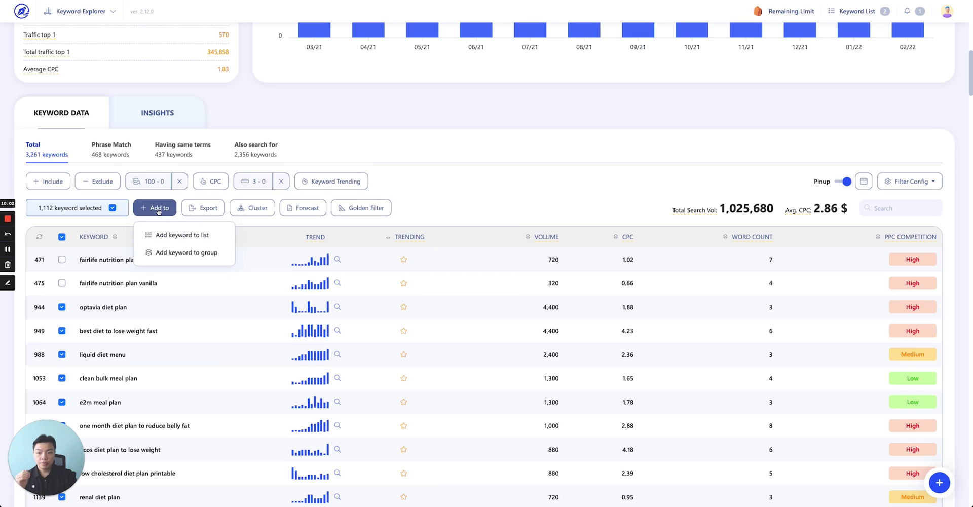
{"action": "left_click", "coordinate": [171, 235]}
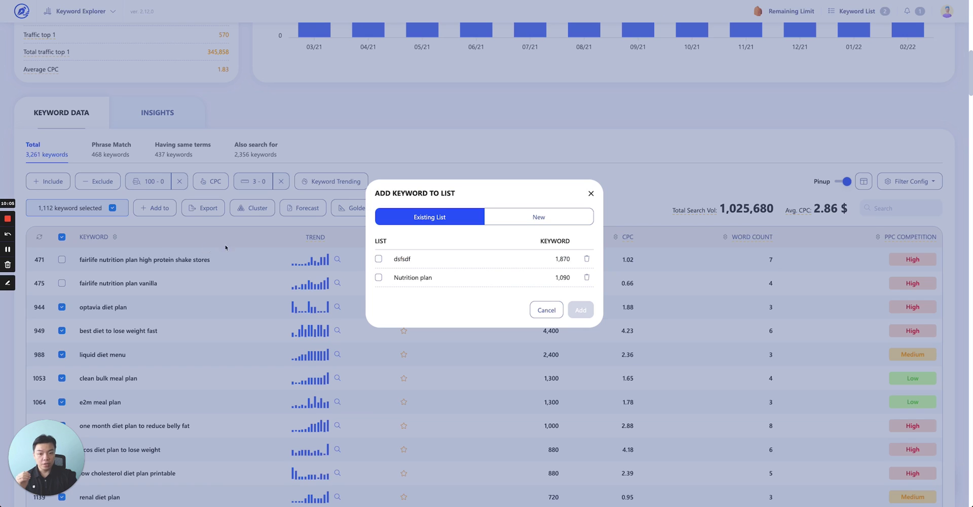
{"action": "left_click", "coordinate": [512, 219]}
{"action": "left_click", "coordinate": [466, 222]}
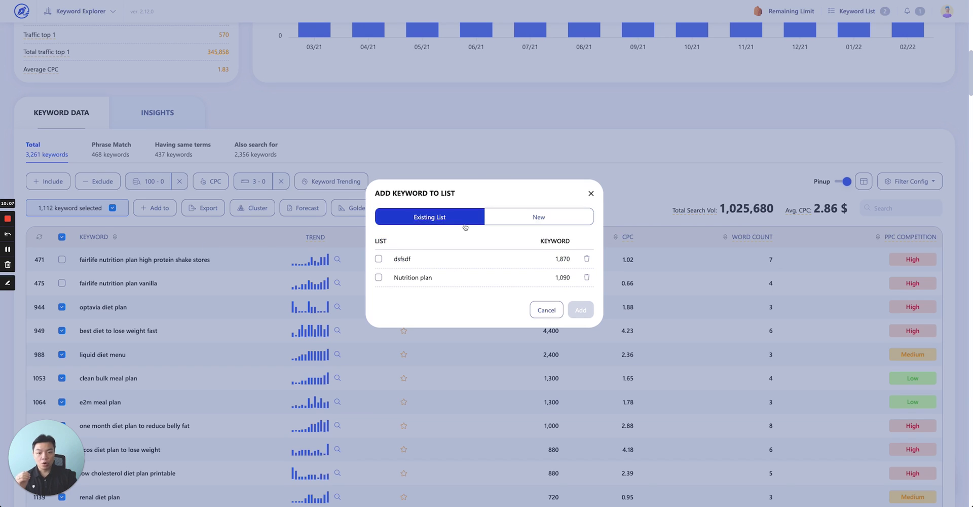
{"action": "left_click", "coordinate": [517, 217]}
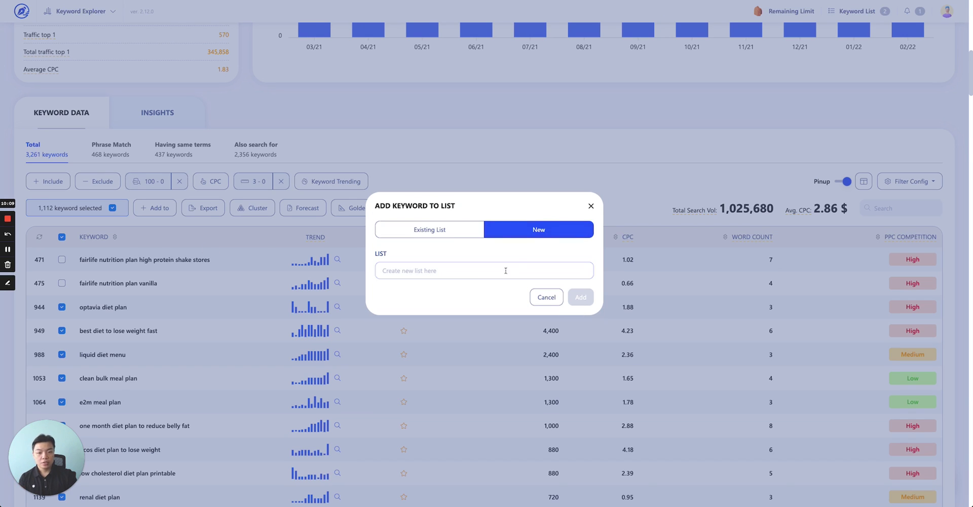
{"action": "type", "text": "nur"}
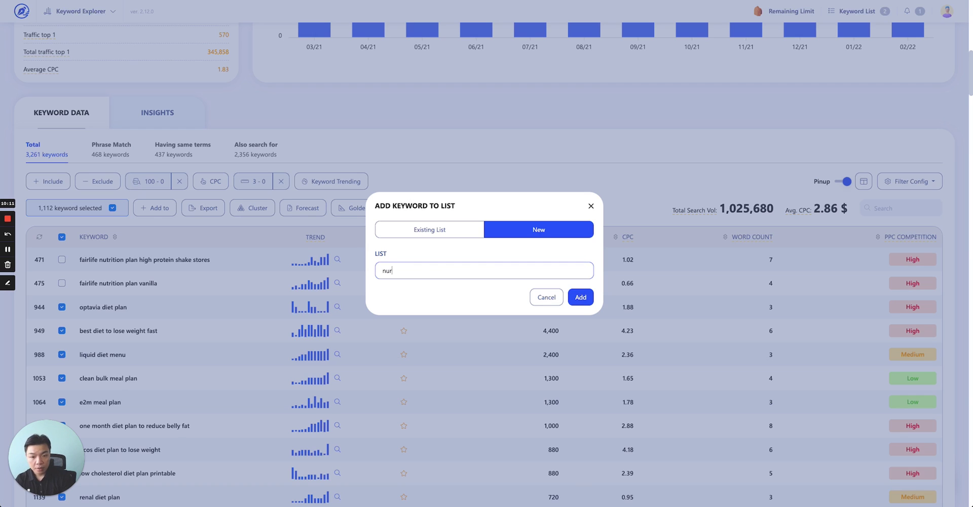
{"action": "type", "text": "rition plan"}
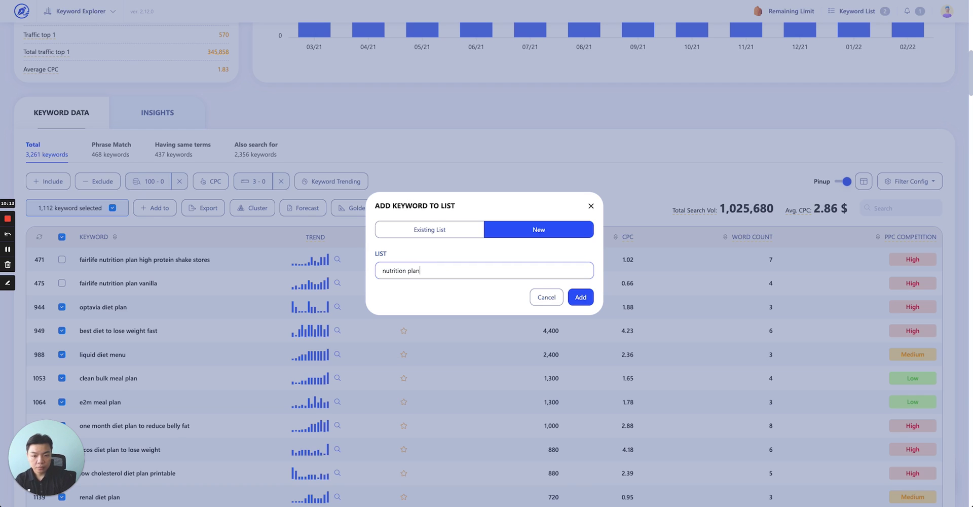
{"action": "left_click", "coordinate": [581, 297]}
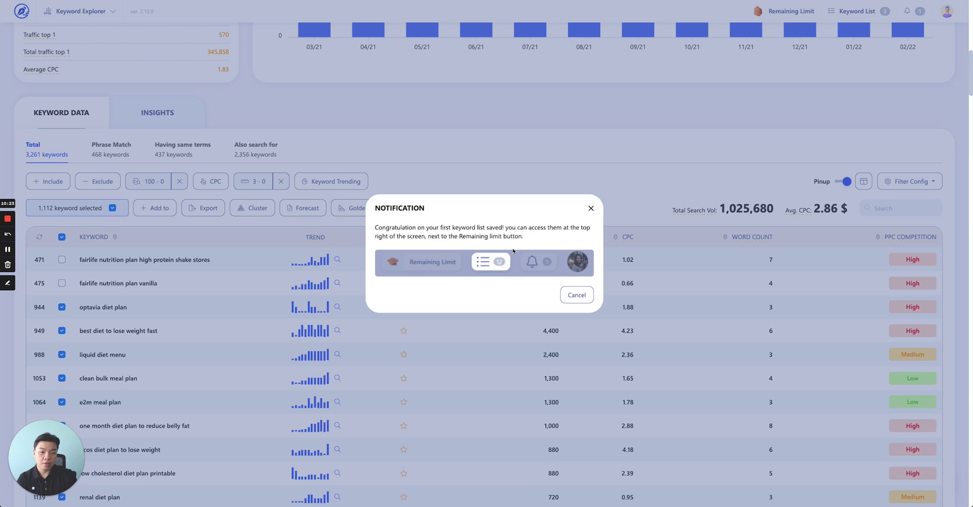
{"action": "left_click", "coordinate": [576, 299]}
Open the keyword list management page and review the saved "nutrition plan" list
{"action": "scroll", "coordinate": [593, 283], "scroll_direction": "up", "scroll_amount": 10}
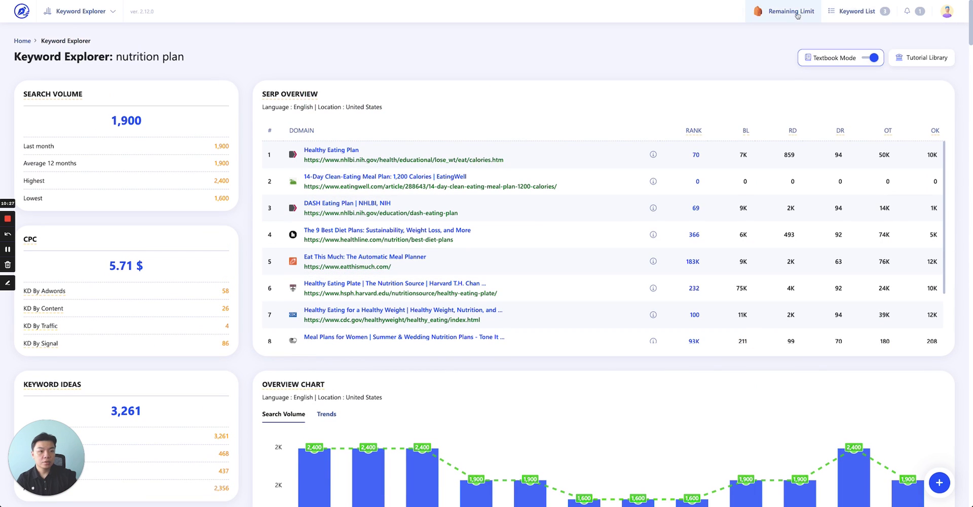
{"action": "left_click", "coordinate": [845, 12]}
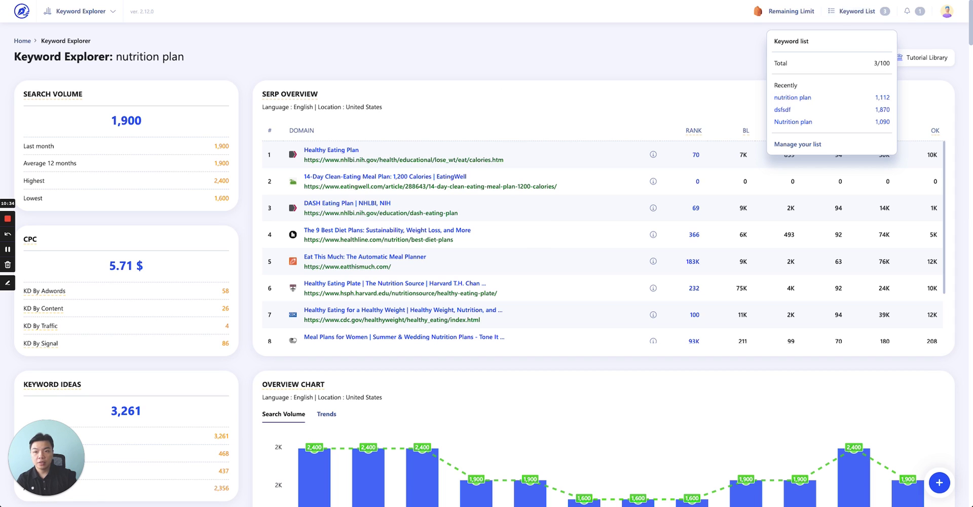
{"action": "left_click", "coordinate": [798, 144]}
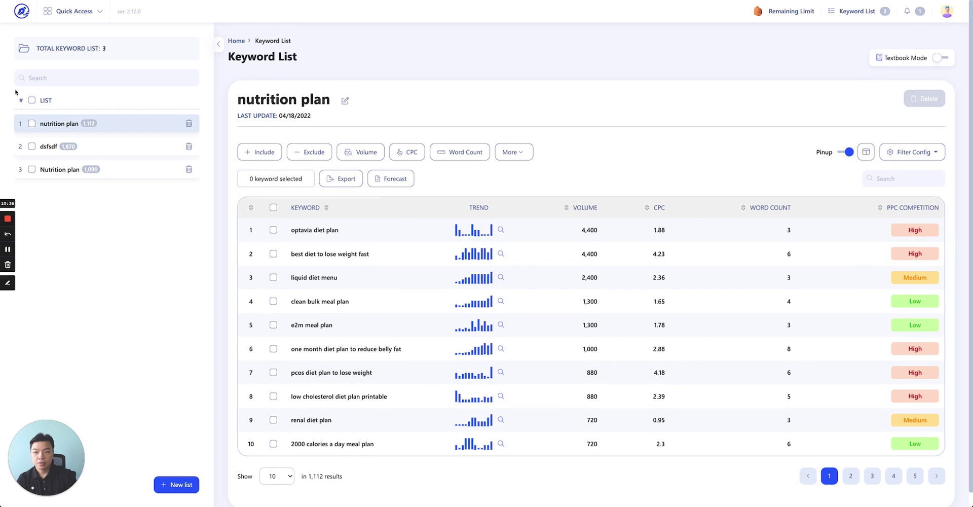
{"action": "scroll", "coordinate": [315, 256], "scroll_direction": "down", "scroll_amount": 1}
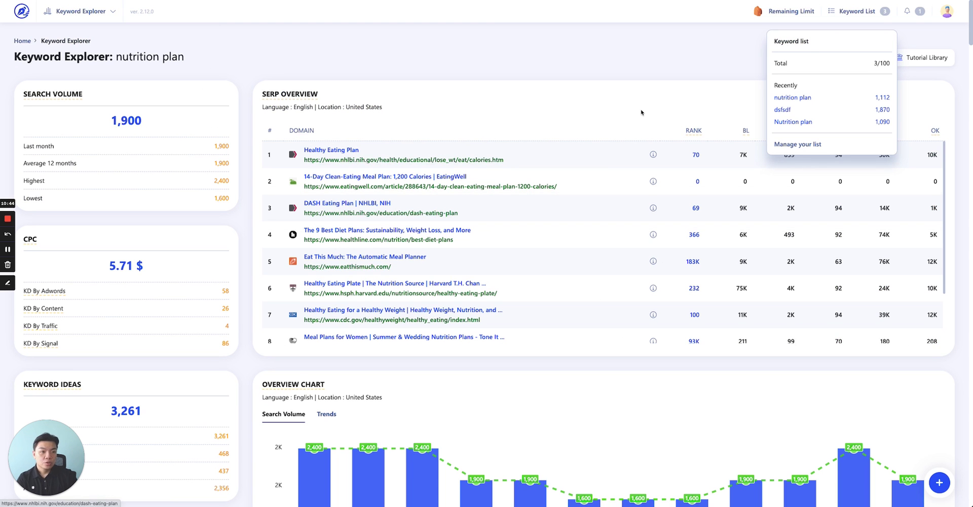
Add the selected keywords in the nutrition plan report to a new keyword group named "nutrition"
{"action": "scroll", "coordinate": [352, 121], "scroll_direction": "down", "scroll_amount": 10}
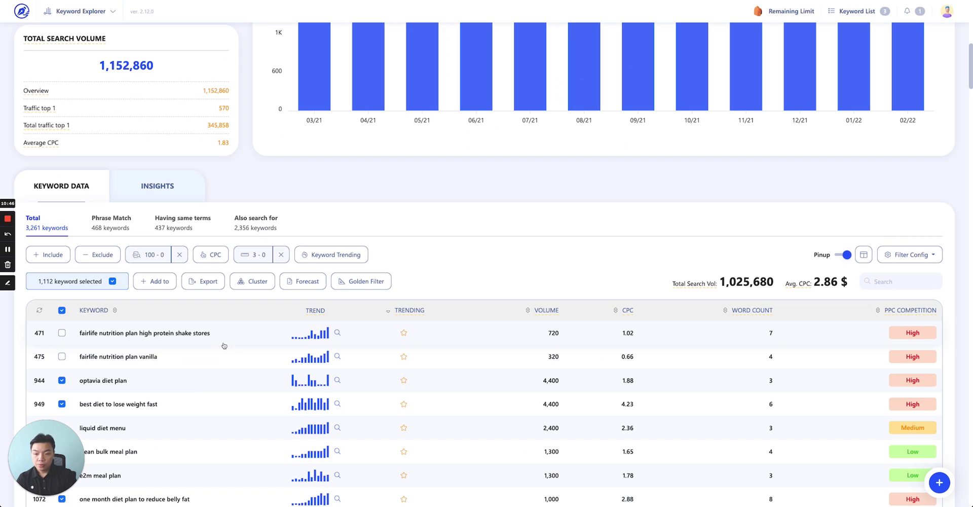
{"action": "left_click", "coordinate": [147, 283]}
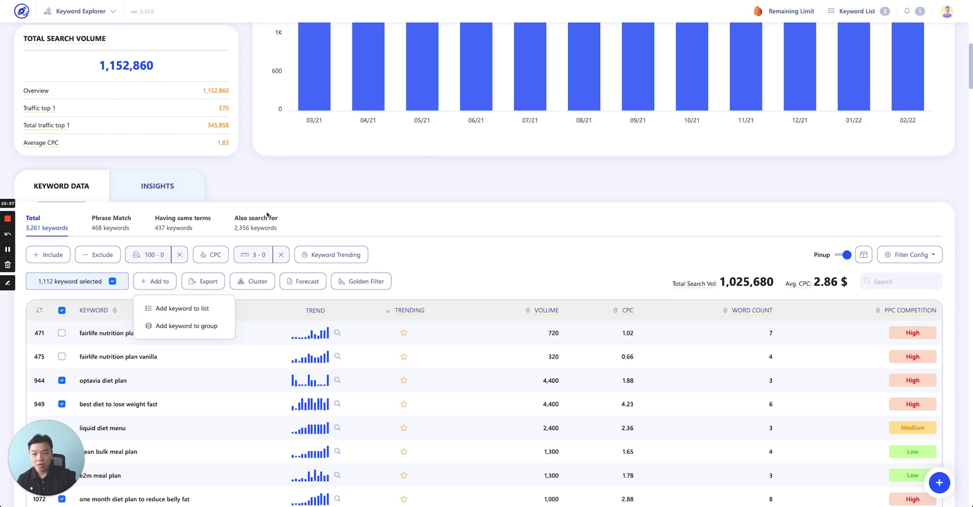
{"action": "mouse_move", "coordinate": [170, 333]}
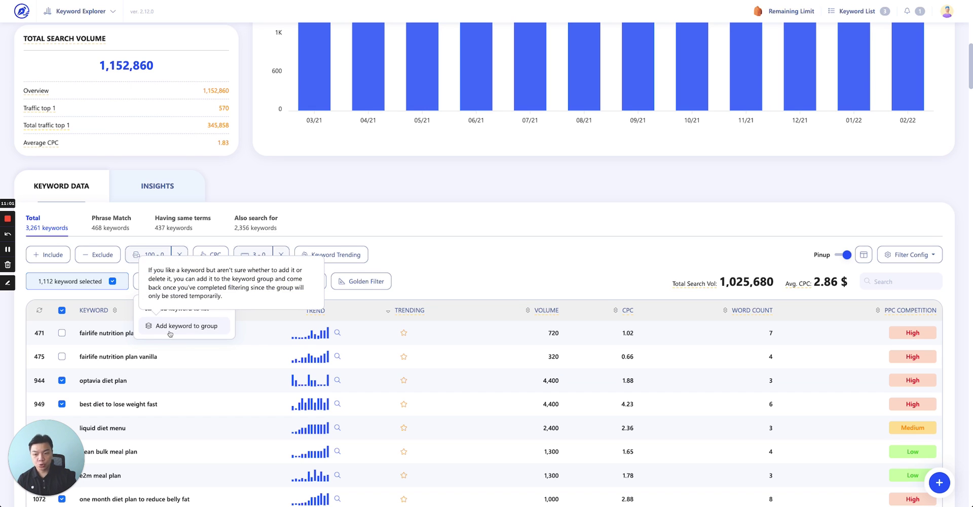
{"action": "left_click", "coordinate": [170, 333]}
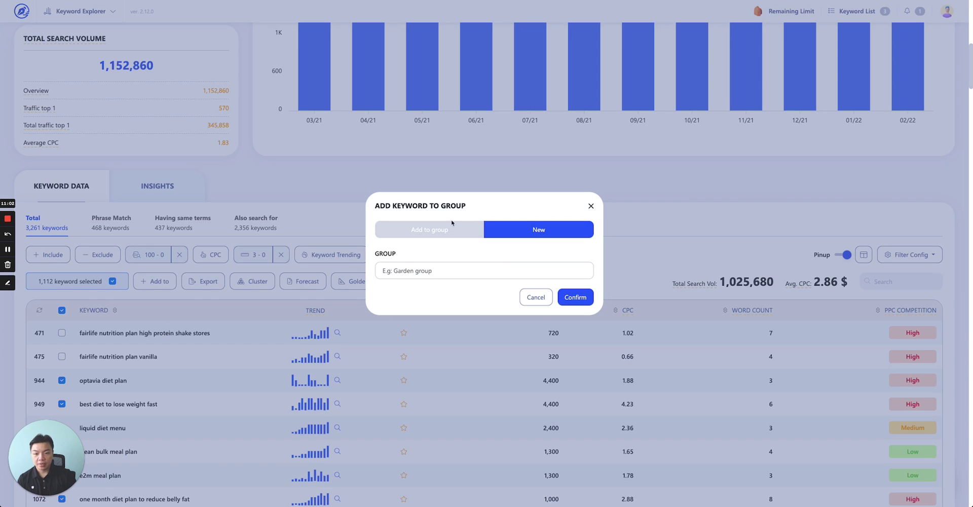
{"action": "left_click", "coordinate": [479, 275]}
{"action": "type", "text": "nutrition"}
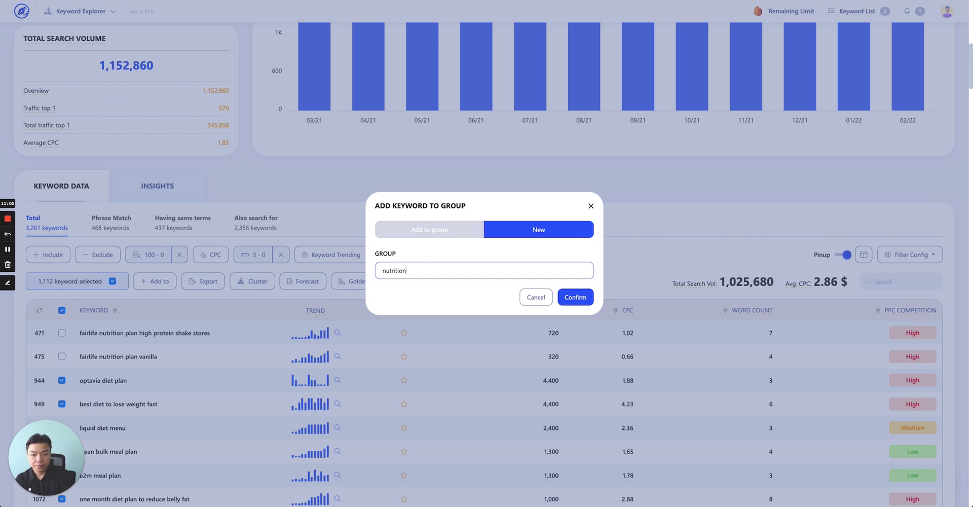
{"action": "left_click", "coordinate": [576, 297]}
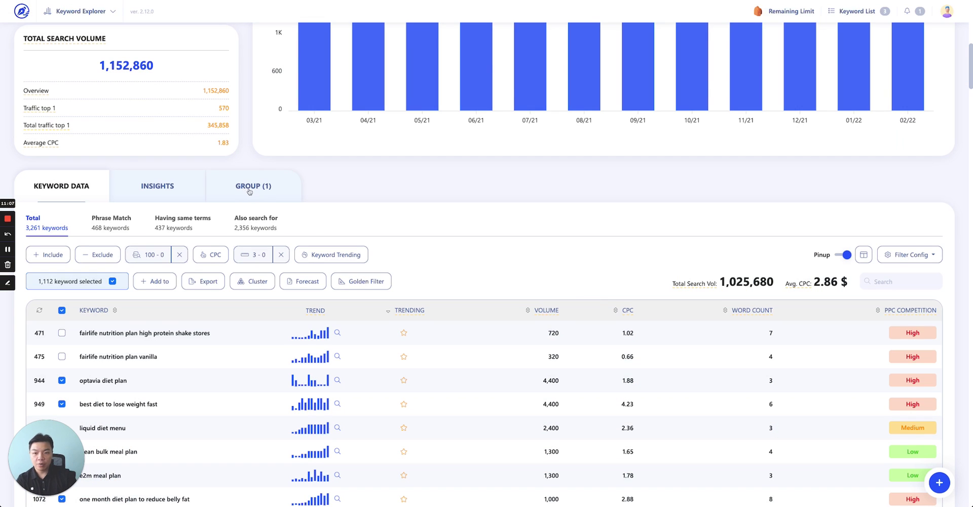
View the nutrition group, expand its keyword ideas to examine the keyword table, and collapse them again
{"action": "left_click", "coordinate": [248, 189]}
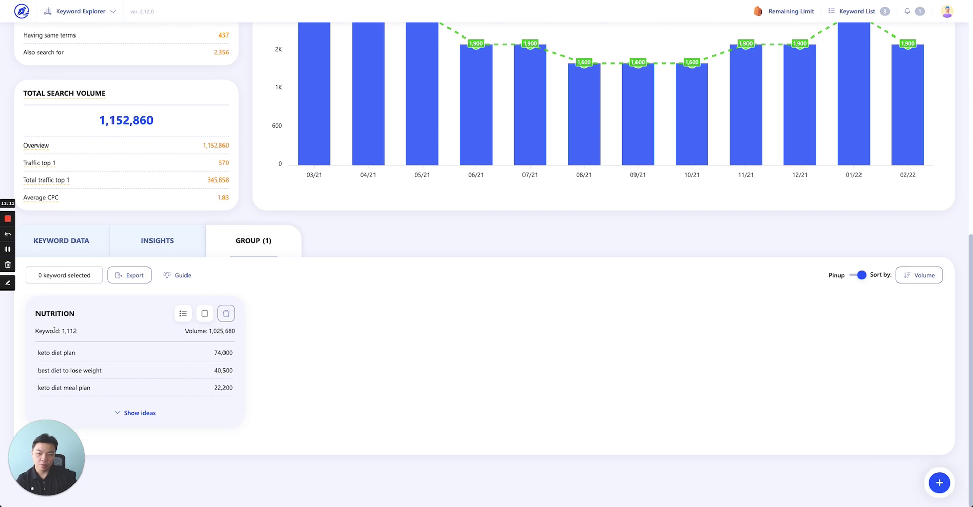
{"action": "left_click", "coordinate": [135, 413]}
{"action": "scroll", "coordinate": [228, 411], "scroll_direction": "down", "scroll_amount": 5}
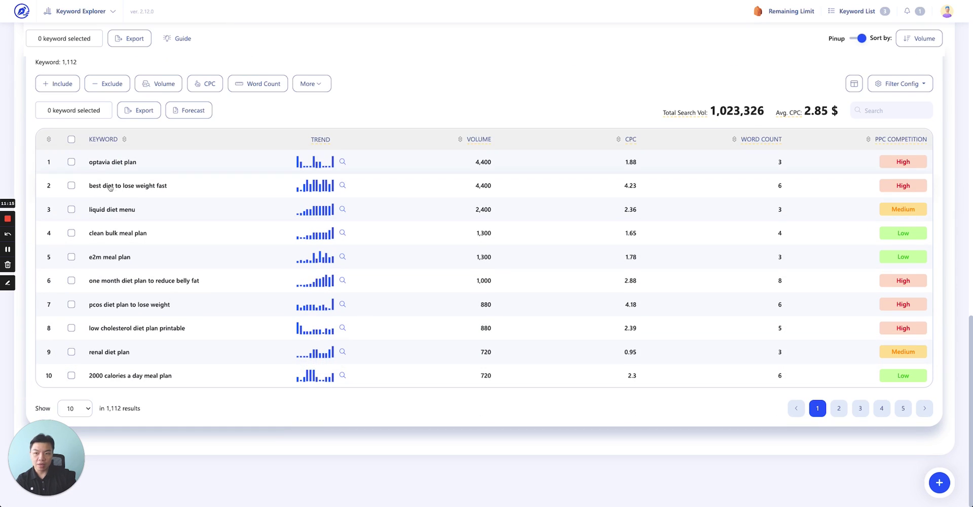
{"action": "scroll", "coordinate": [64, 73], "scroll_direction": "up", "scroll_amount": 1}
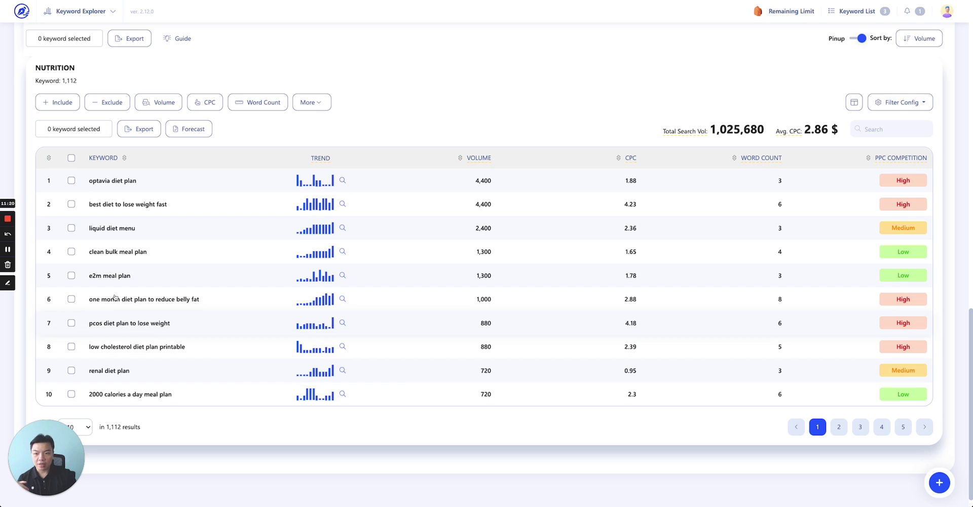
{"action": "scroll", "coordinate": [164, 350], "scroll_direction": "up", "scroll_amount": 3}
{"action": "left_click", "coordinate": [139, 186]}
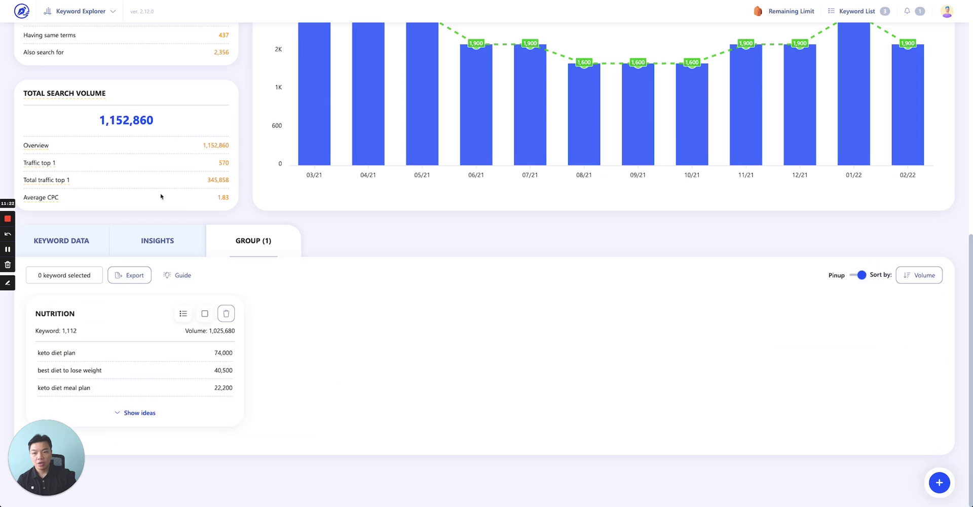
Return from the keyword groups to the keyword data table with the Total keywords
{"action": "scroll", "coordinate": [162, 197], "scroll_direction": "up", "scroll_amount": 6}
{"action": "scroll", "coordinate": [268, 375], "scroll_direction": "down", "scroll_amount": 6}
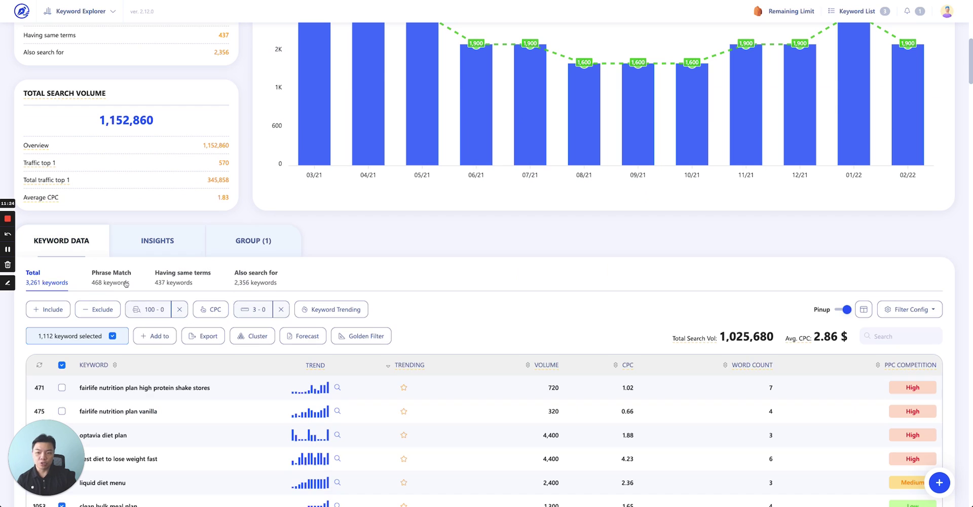
{"action": "left_click", "coordinate": [70, 240]}
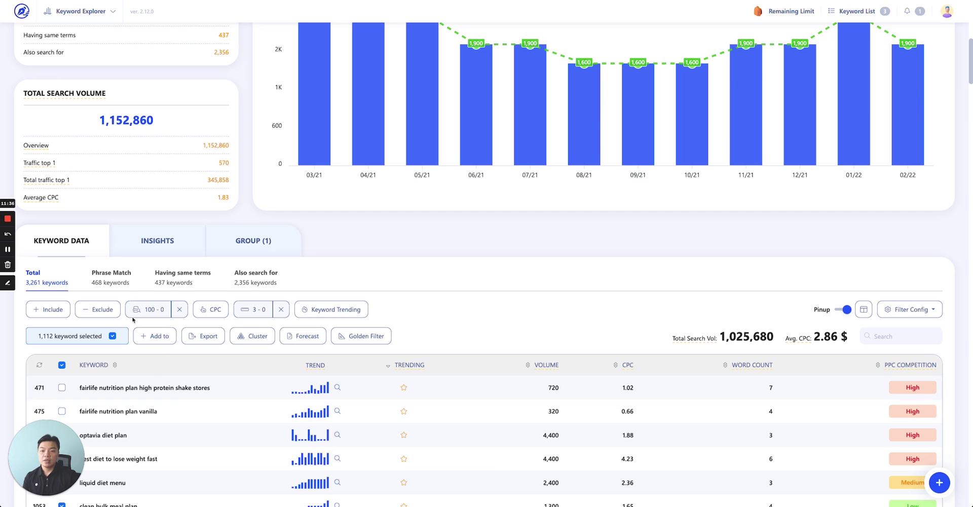
{"action": "scroll", "coordinate": [260, 336], "scroll_direction": "down", "scroll_amount": 1}
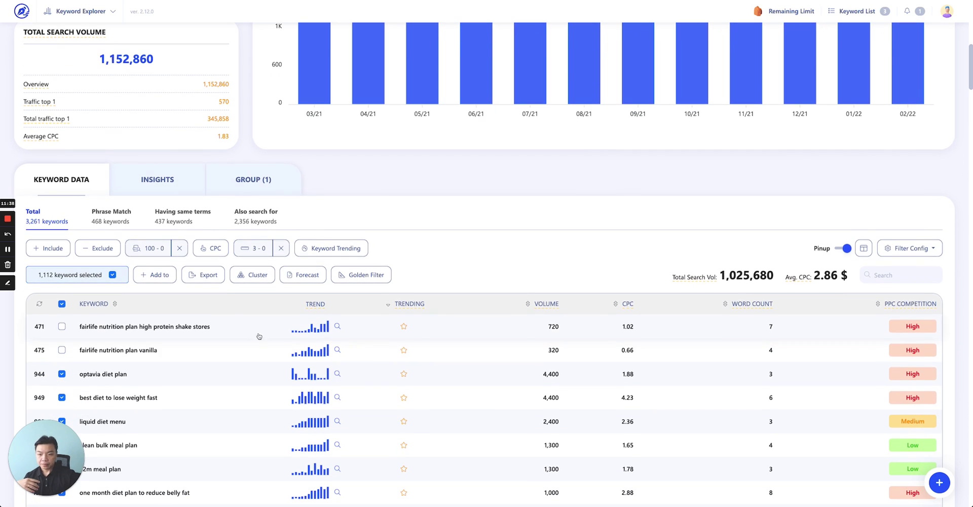
Prepare an export of the selected keywords with the file name "nutrition plan", check the .xls and .csv formats, and cancel it
{"action": "left_click", "coordinate": [204, 275]}
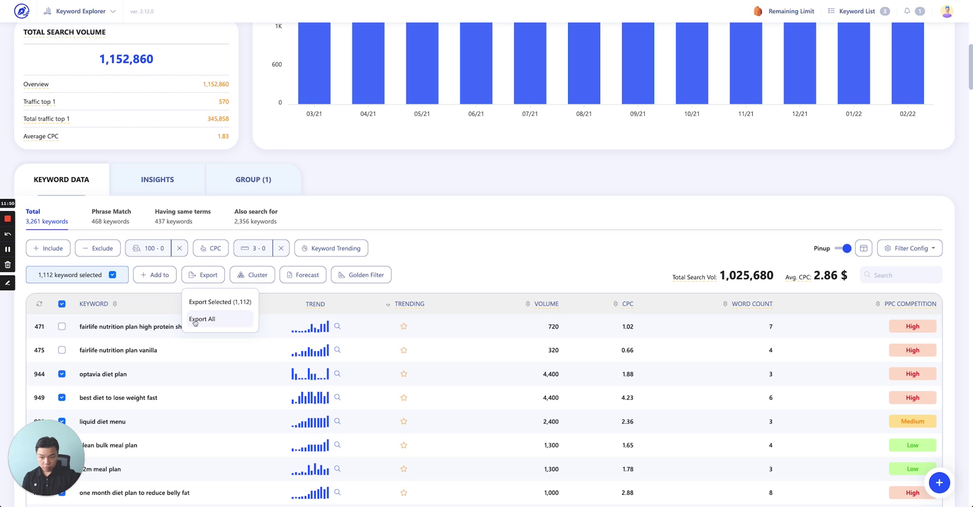
{"action": "left_click", "coordinate": [212, 302]}
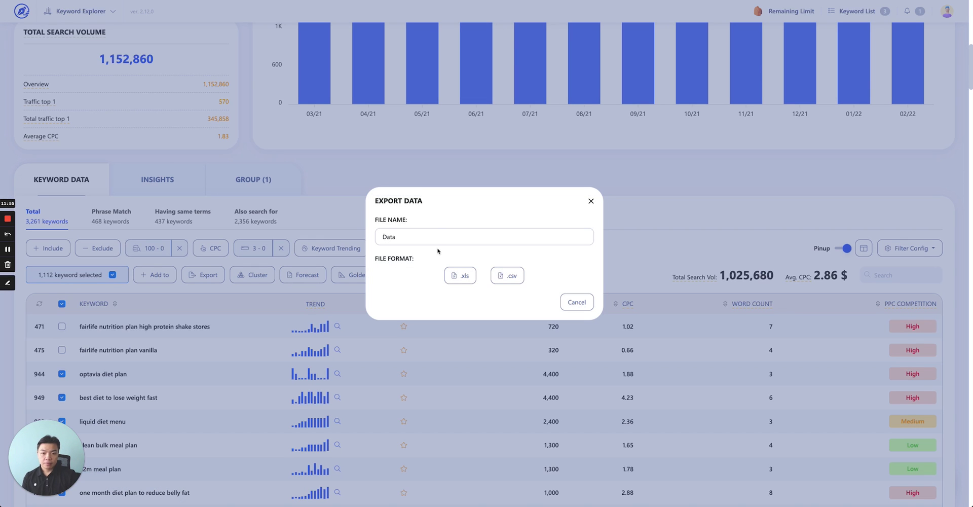
{"action": "left_click", "coordinate": [416, 237]}
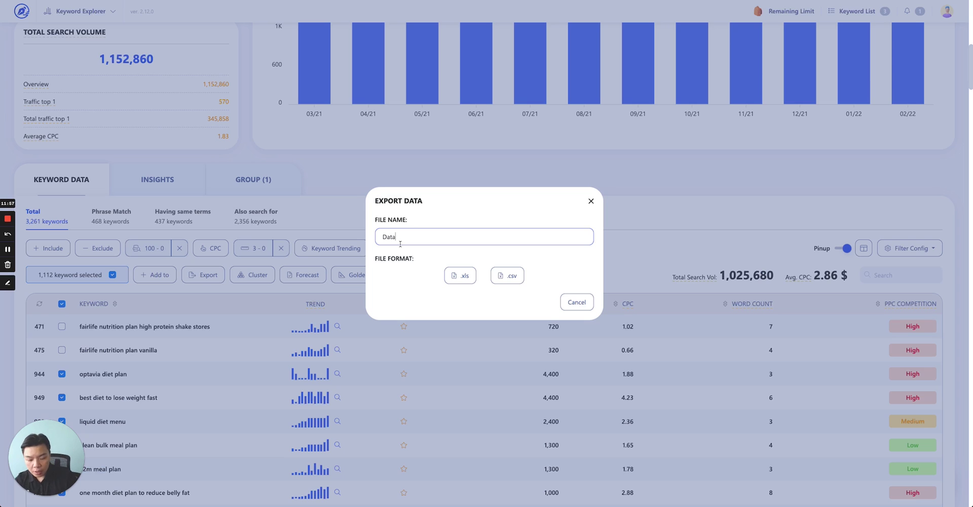
{"action": "key", "text": "BackSpace"}
{"action": "key", "text": "BackSpace"}
{"action": "key", "text": "BackSpace"}
{"action": "key", "text": "BackSpace"}
{"action": "type", "text": "nutrit"}
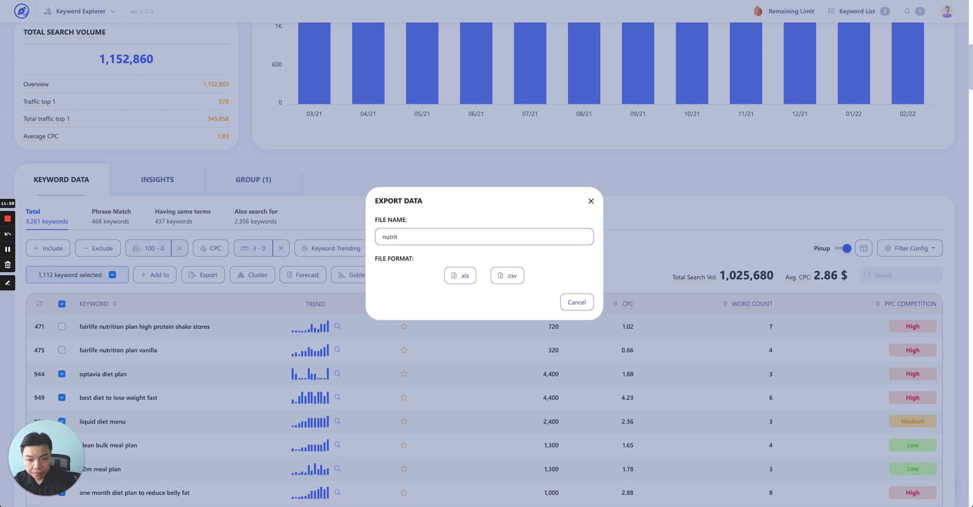
{"action": "type", "text": "ion plan"}
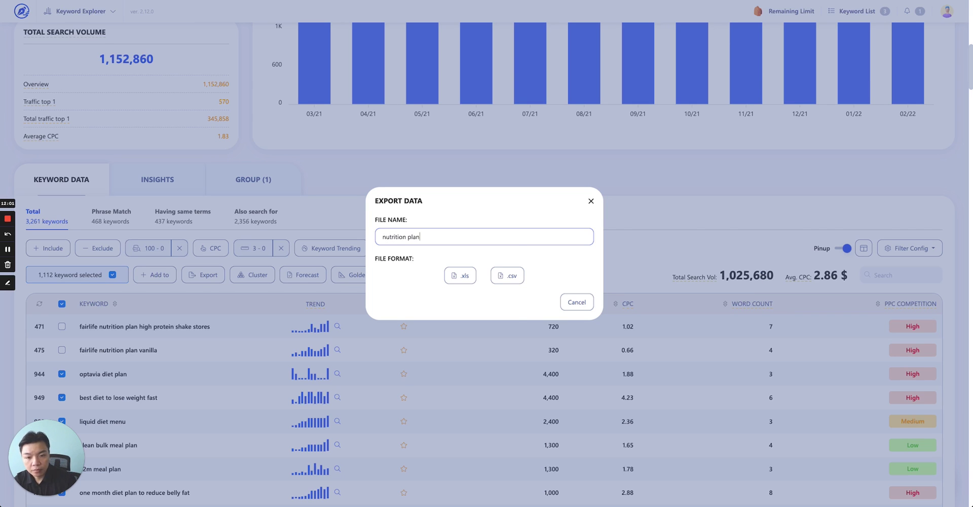
{"action": "right_click", "coordinate": [399, 243]}
{"action": "left_click", "coordinate": [558, 267]}
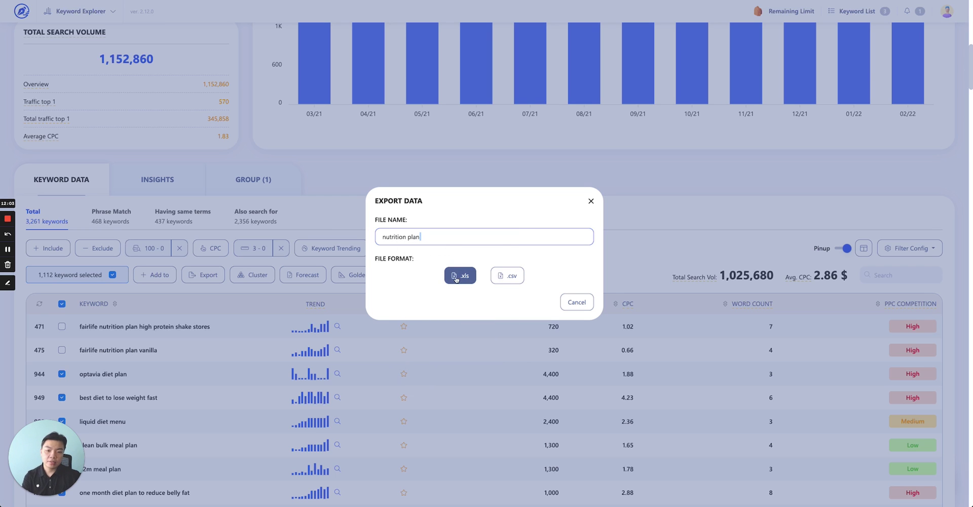
{"action": "left_click", "coordinate": [512, 279]}
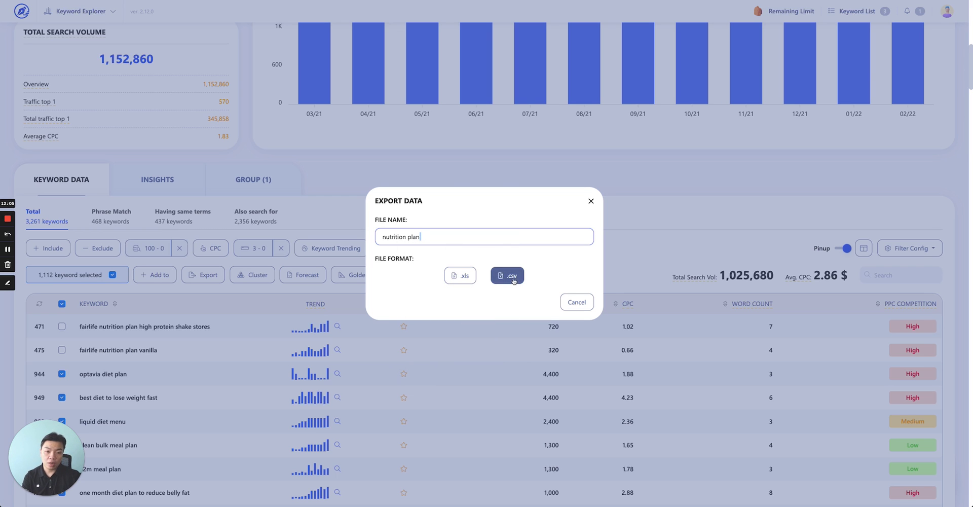
{"action": "left_click", "coordinate": [577, 303]}
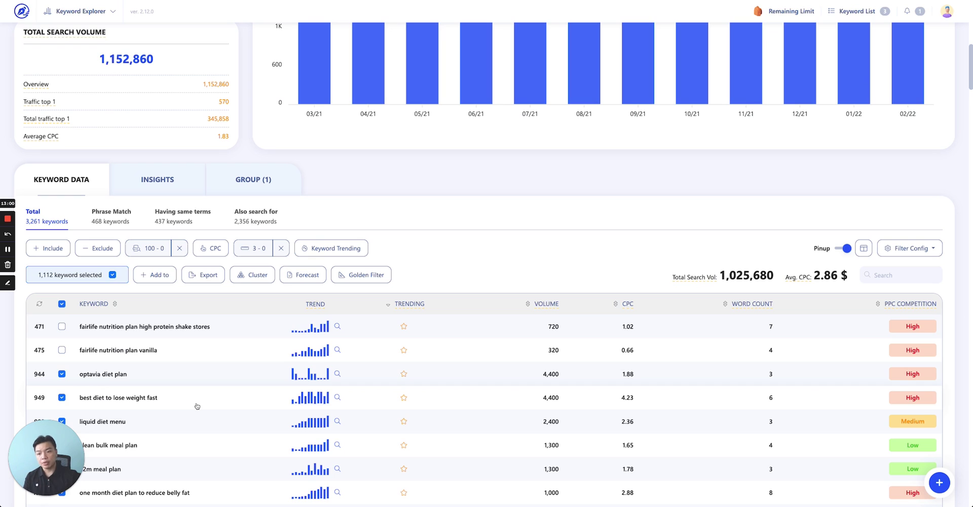
Review the new cluster project settings for the selected keywords and close them without activating the project
{"action": "left_click", "coordinate": [253, 279]}
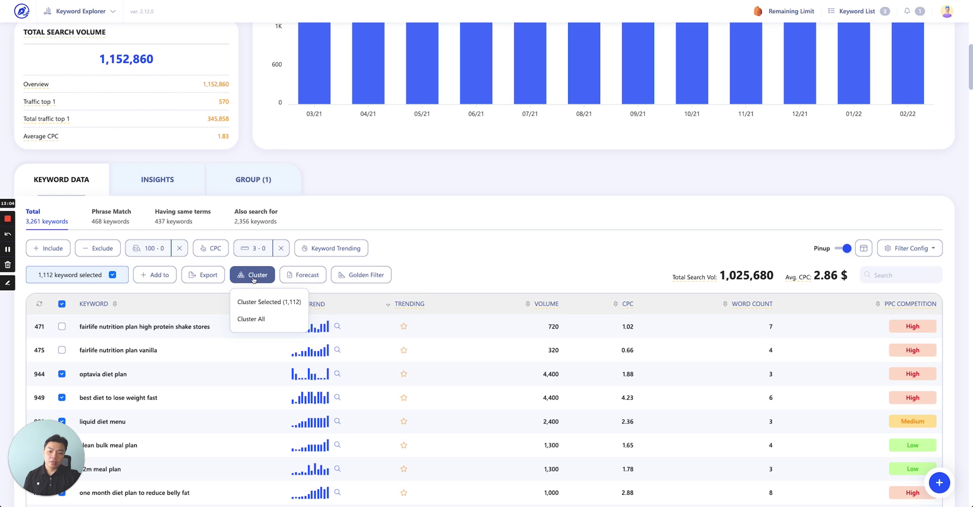
{"action": "left_click", "coordinate": [264, 303]}
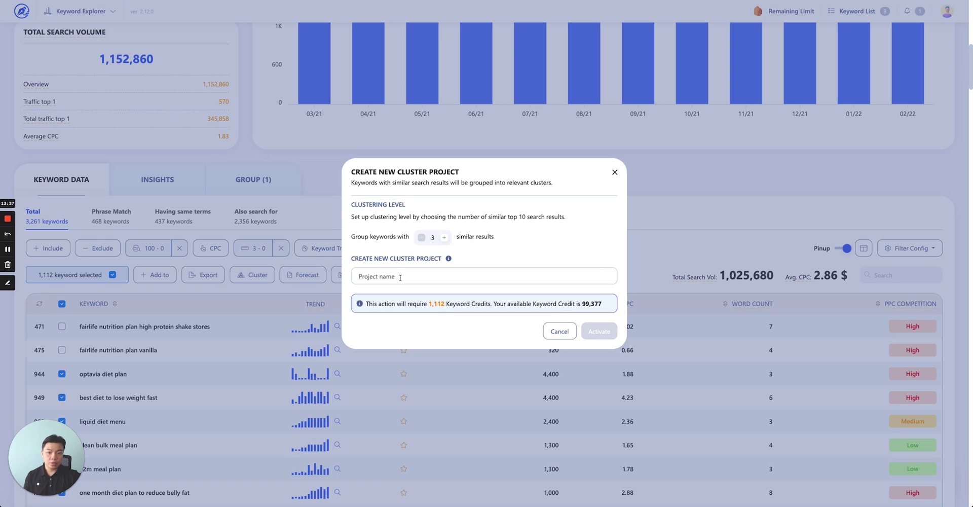
{"action": "left_click", "coordinate": [434, 274]}
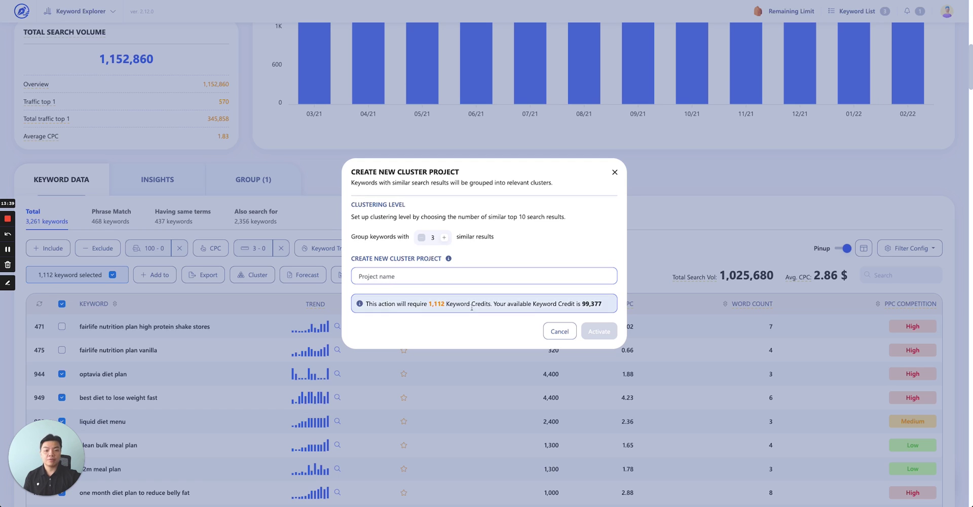
{"action": "left_click", "coordinate": [429, 303]}
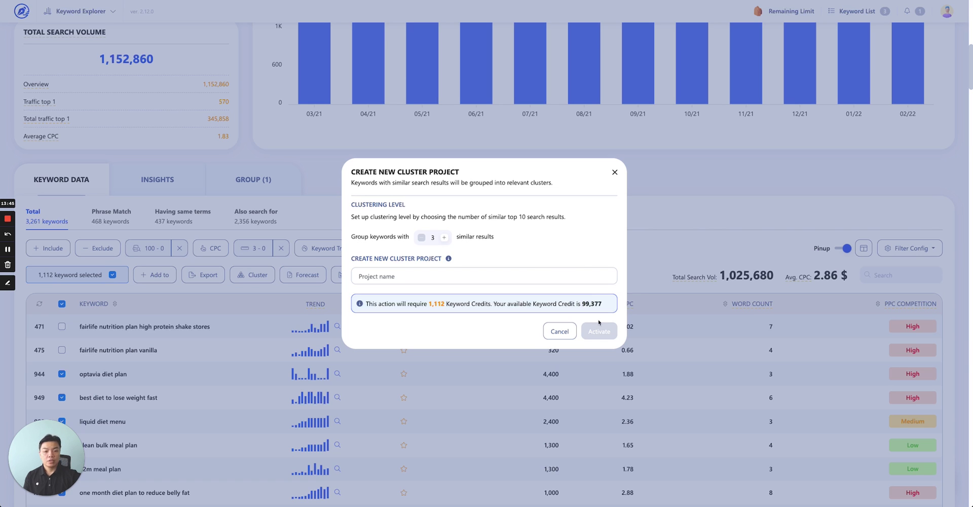
{"action": "left_click", "coordinate": [613, 171]}
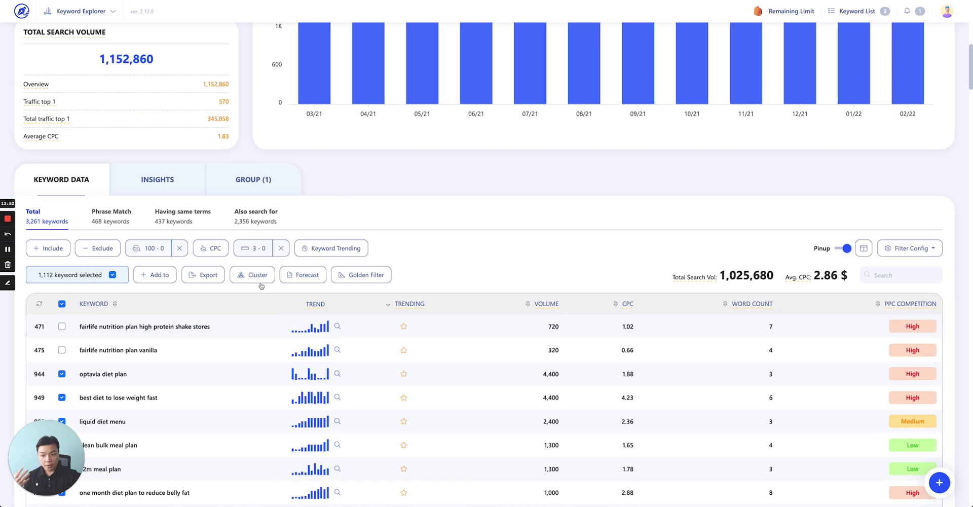
{"action": "left_click", "coordinate": [261, 284]}
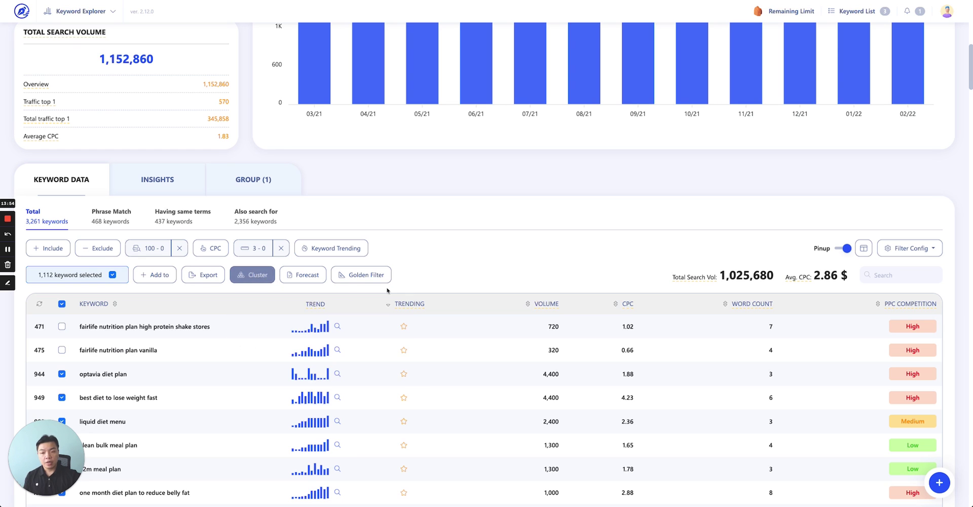
Look up the Cluster guide in the tutorial library and close the library again
{"action": "scroll", "coordinate": [388, 290], "scroll_direction": "up", "scroll_amount": 15}
{"action": "left_click", "coordinate": [925, 57]}
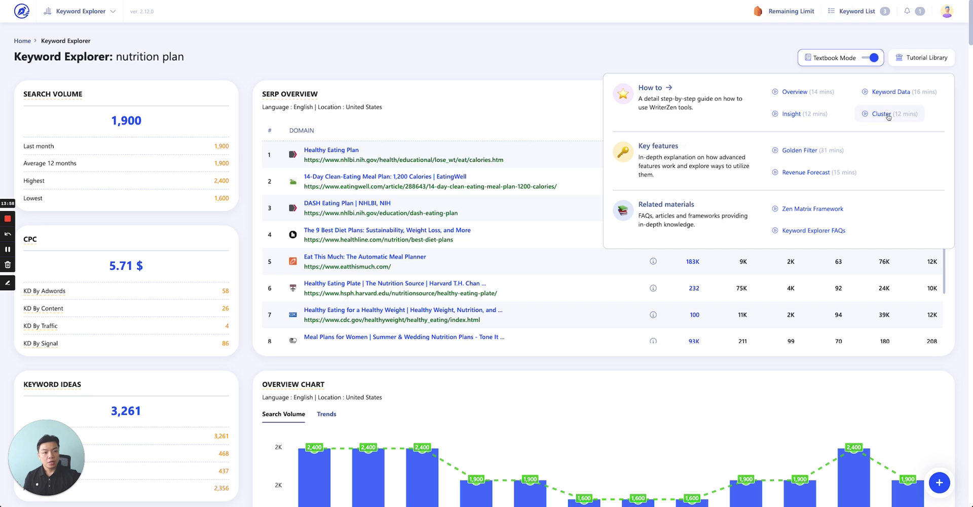
{"action": "left_click", "coordinate": [501, 277]}
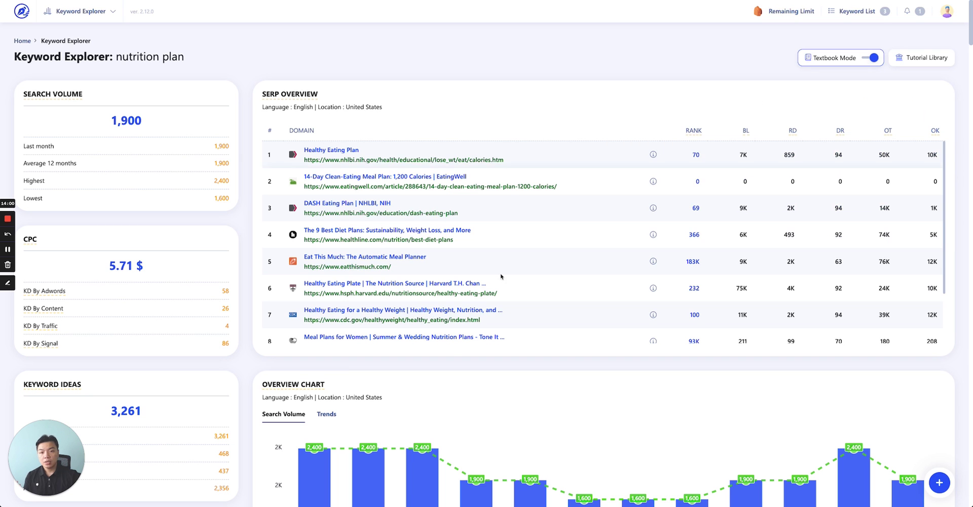
View the Revenue Forecast settings for the keyword data and close them without generating a report
{"action": "scroll", "coordinate": [501, 276], "scroll_direction": "down", "scroll_amount": 5}
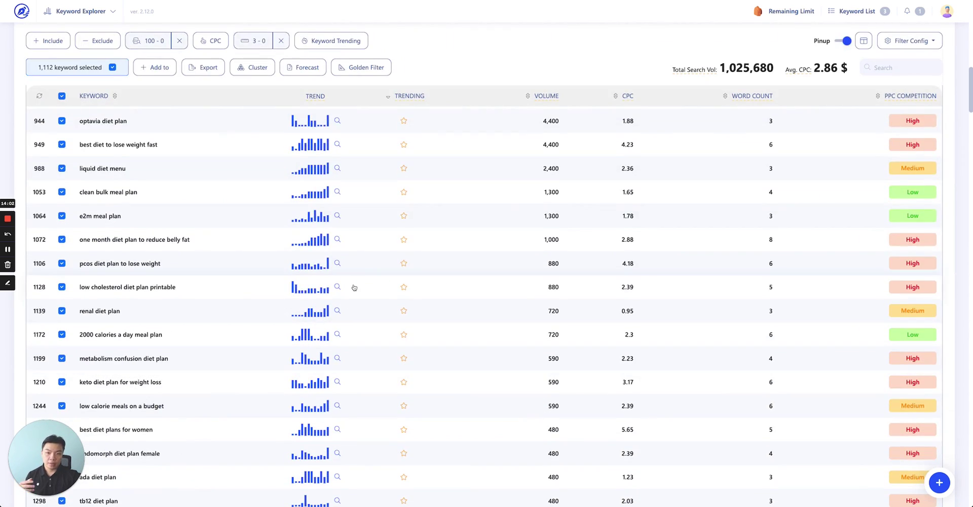
{"action": "scroll", "coordinate": [354, 288], "scroll_direction": "up", "scroll_amount": 4}
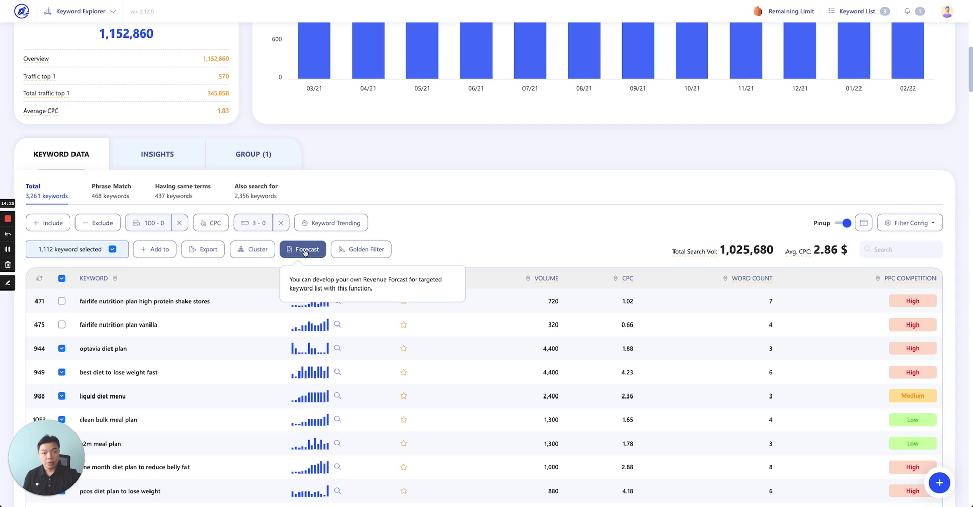
{"action": "left_click", "coordinate": [304, 251]}
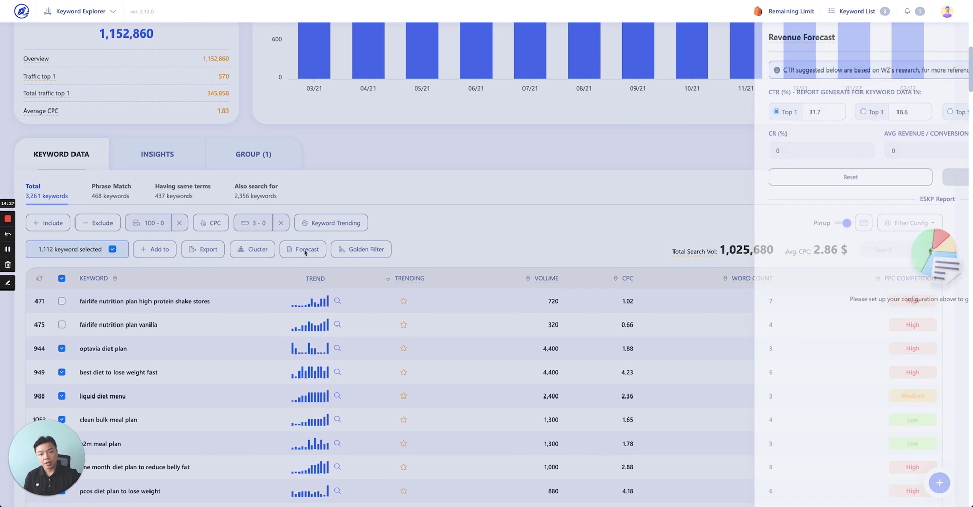
{"action": "left_click", "coordinate": [643, 144]}
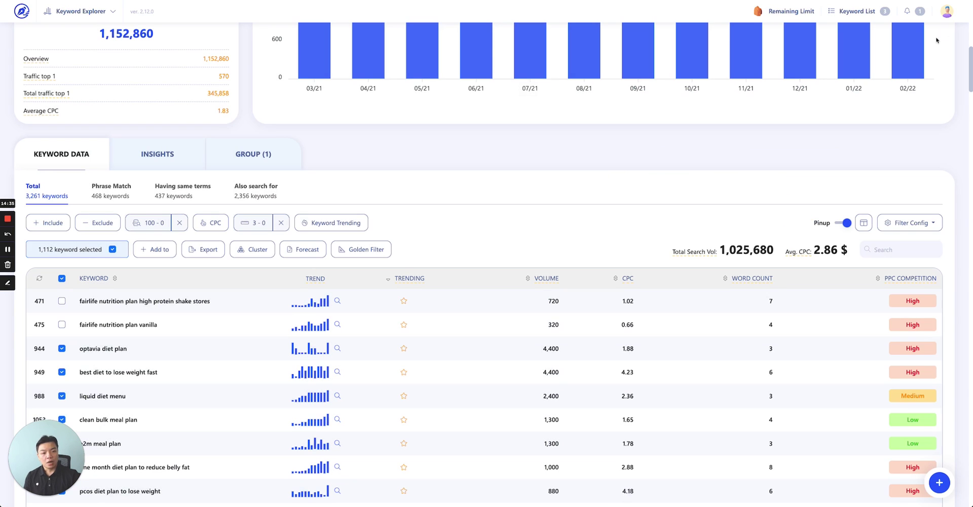
{"action": "left_click", "coordinate": [950, 37]}
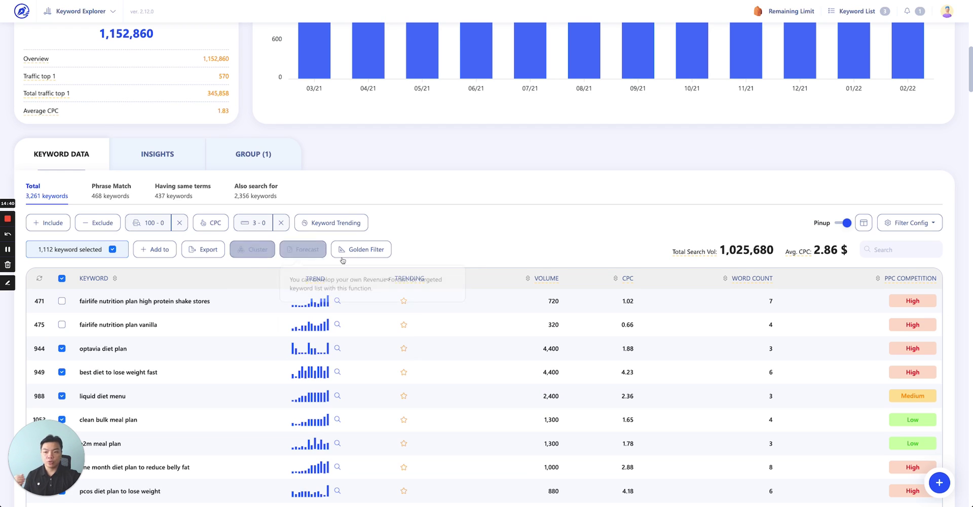
Check the keyword credits required to activate the Golden Filter and cancel the activation
{"action": "scroll", "coordinate": [343, 260], "scroll_direction": "up", "scroll_amount": 3}
{"action": "scroll", "coordinate": [467, 247], "scroll_direction": "down", "scroll_amount": 5}
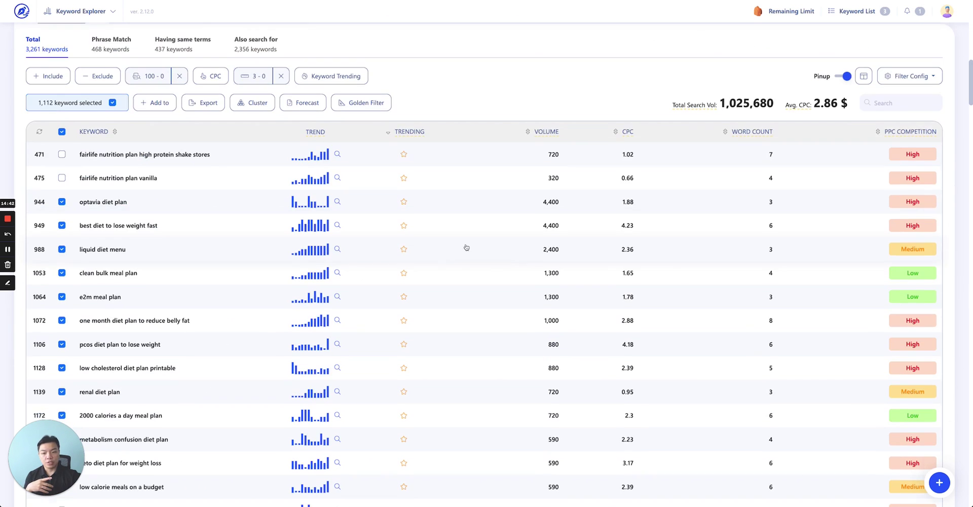
{"action": "scroll", "coordinate": [402, 233], "scroll_direction": "up", "scroll_amount": 2}
{"action": "left_click", "coordinate": [381, 212]}
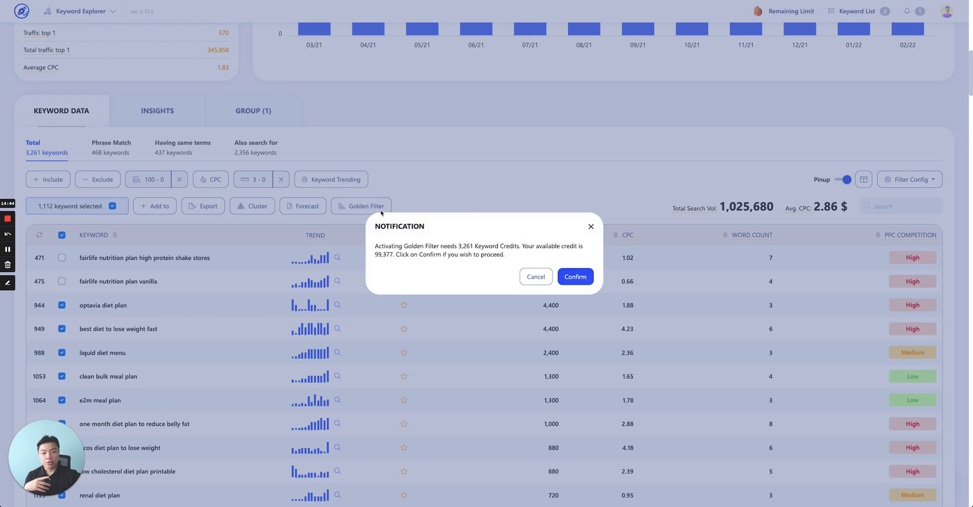
{"action": "left_click", "coordinate": [591, 226]}
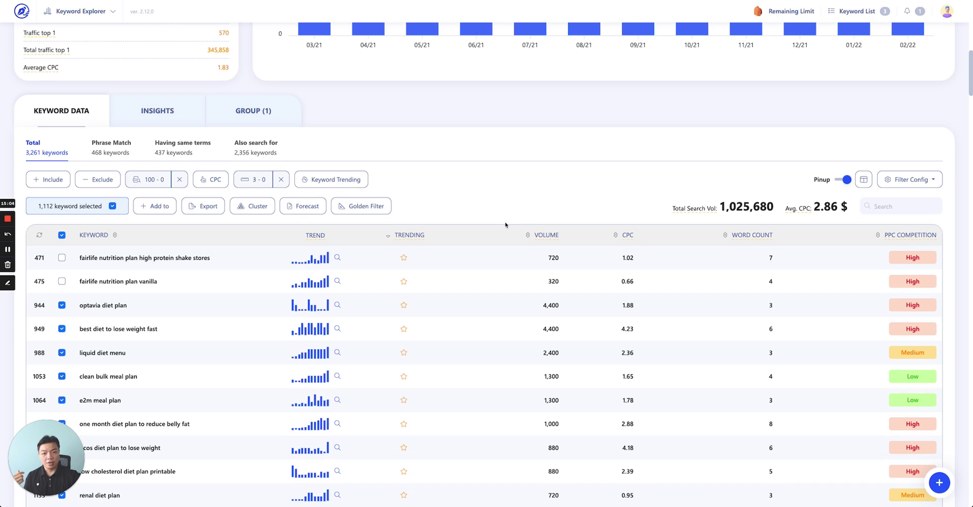
{"action": "left_click", "coordinate": [368, 207]}
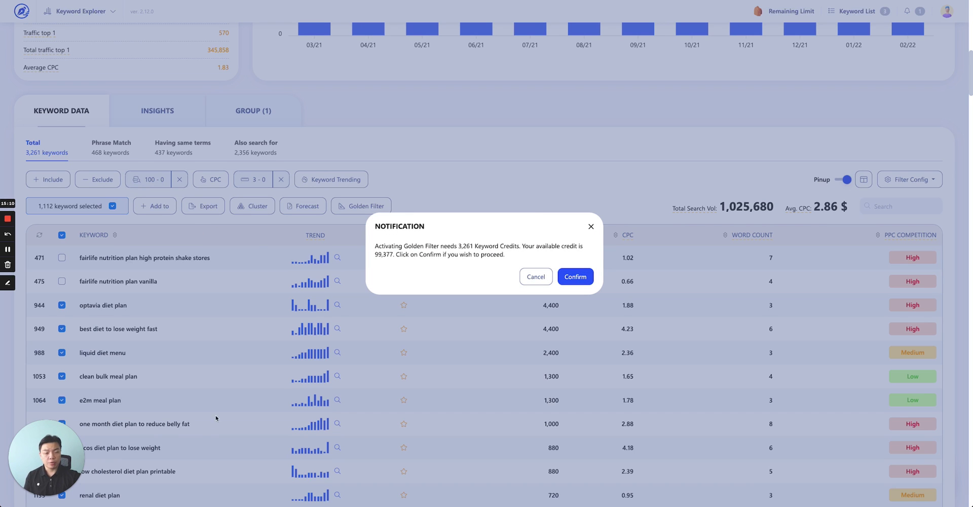
{"action": "left_click", "coordinate": [530, 279]}
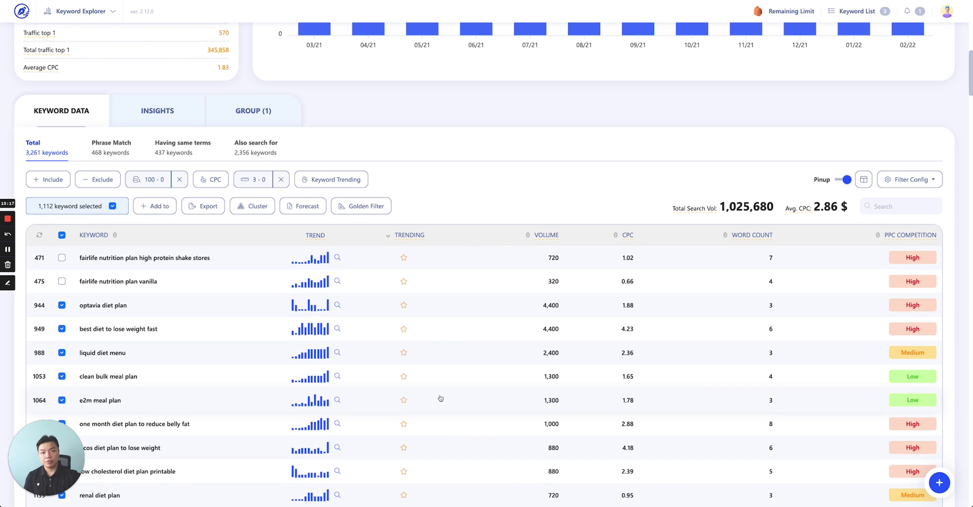
Look up the Golden Filter guide among the key features in the tutorial library
{"action": "scroll", "coordinate": [479, 410], "scroll_direction": "up", "scroll_amount": 10}
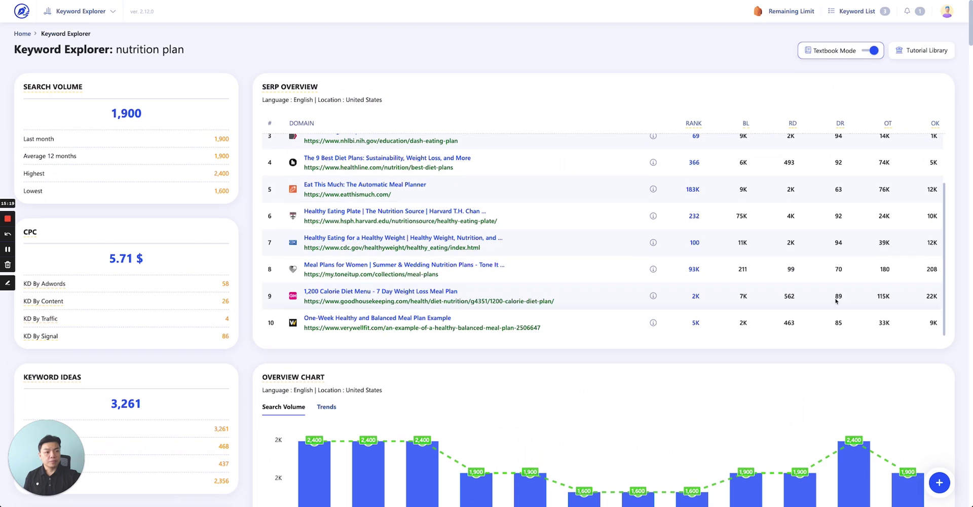
{"action": "left_click", "coordinate": [919, 60]}
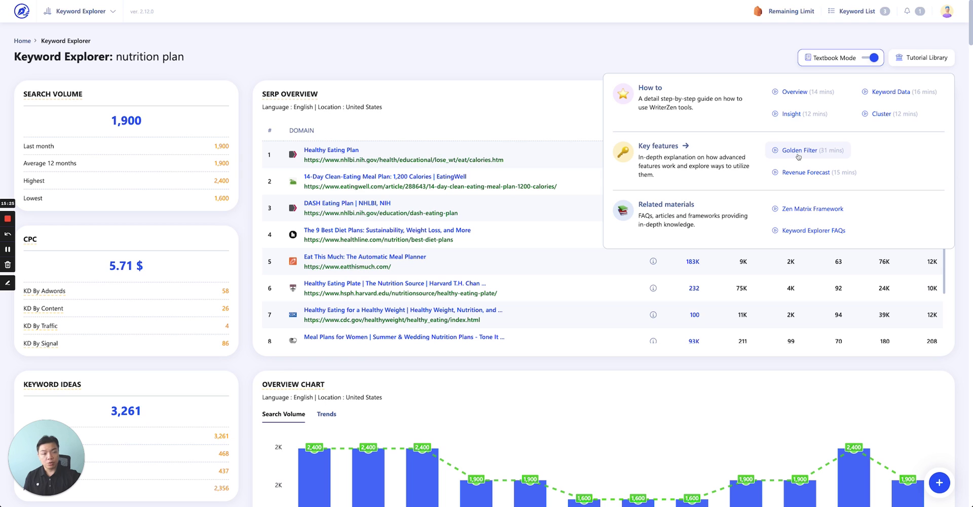
{"action": "left_click", "coordinate": [800, 151]}
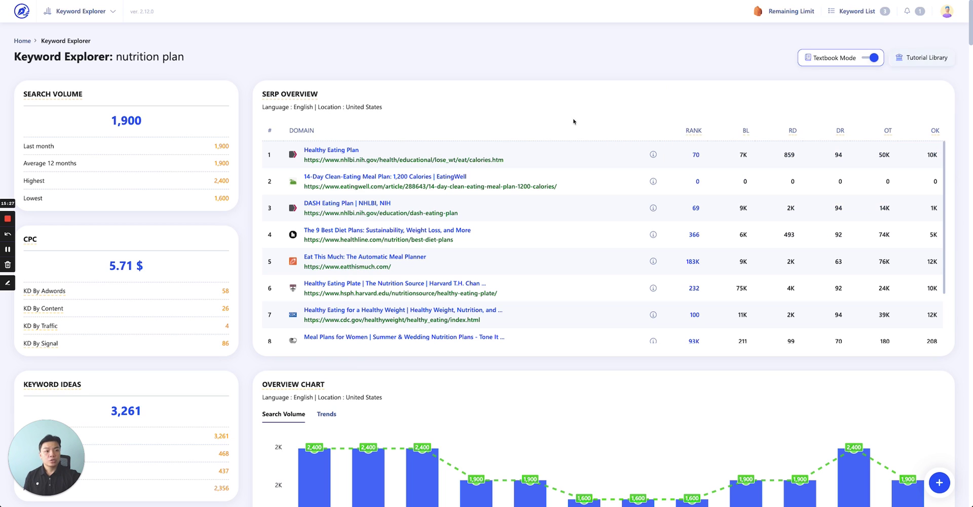
Expand the "optavia diet plan" keyword in the data table and examine its keyword difficulty, search volume and SERP overview
{"action": "scroll", "coordinate": [535, 311], "scroll_direction": "down", "scroll_amount": 1}
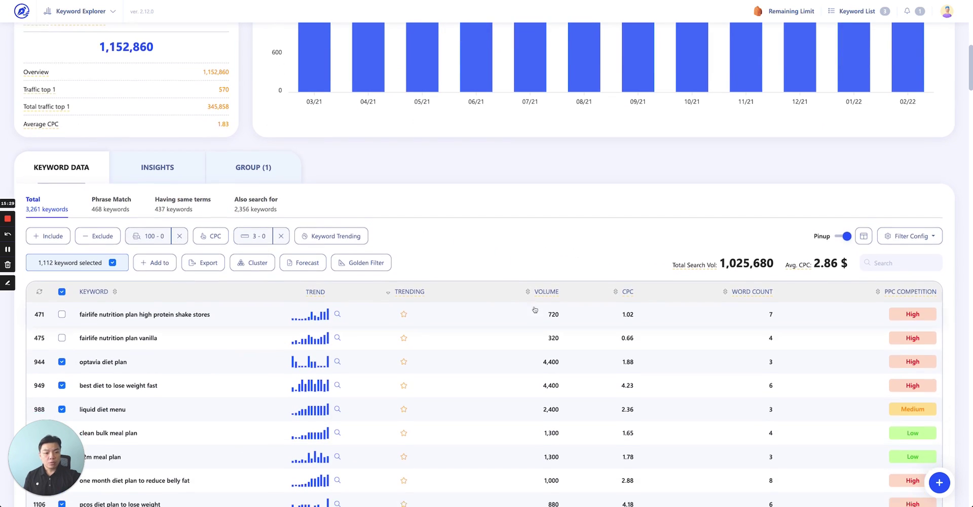
{"action": "mouse_move", "coordinate": [701, 261]}
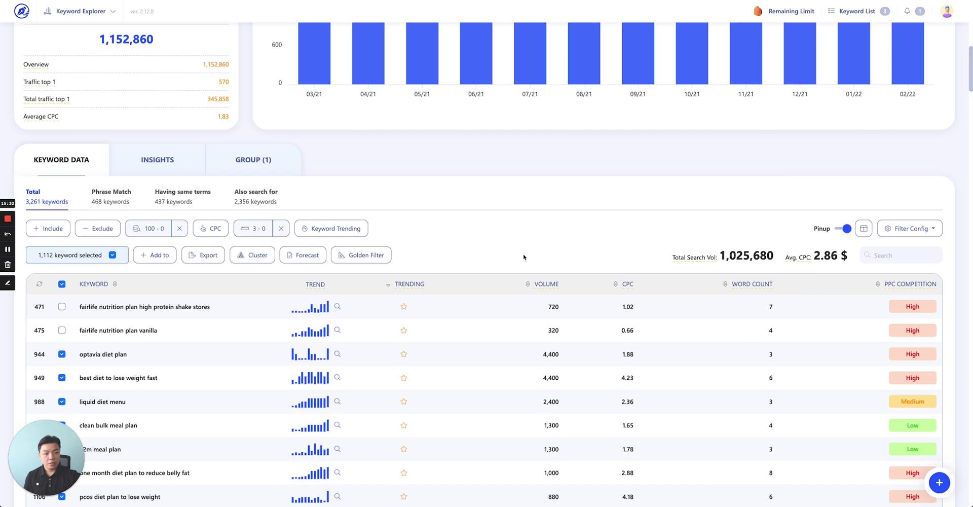
{"action": "scroll", "coordinate": [524, 257], "scroll_direction": "down", "scroll_amount": 5}
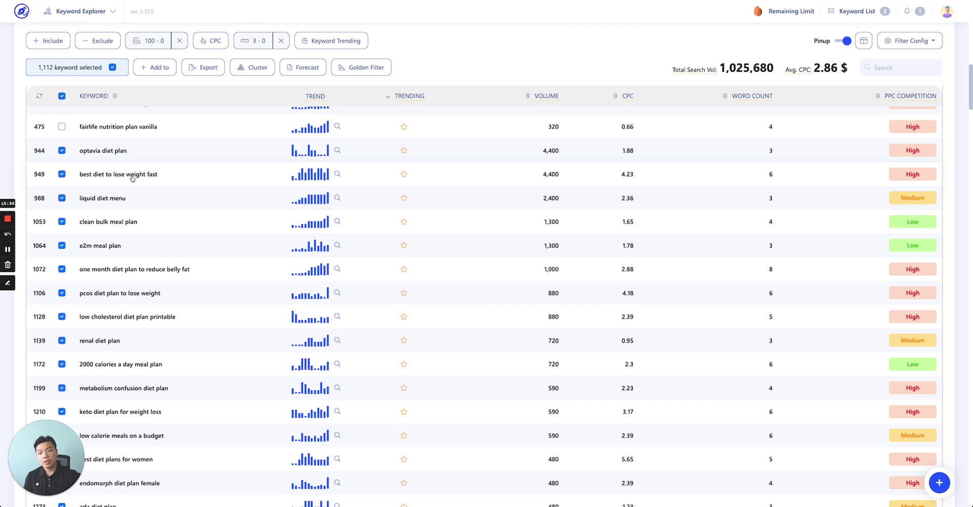
{"action": "scroll", "coordinate": [202, 250], "scroll_direction": "up", "scroll_amount": 4}
{"action": "scroll", "coordinate": [248, 277], "scroll_direction": "down", "scroll_amount": 4}
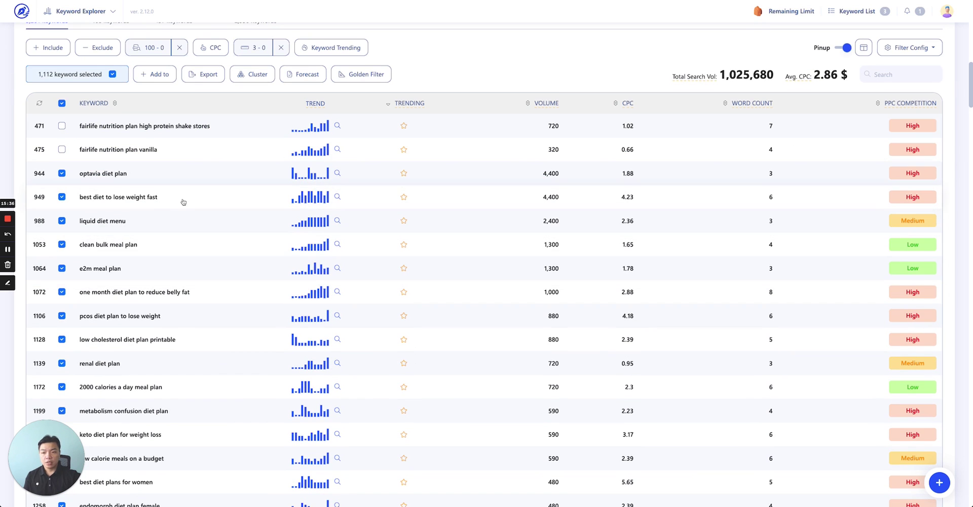
{"action": "left_click", "coordinate": [226, 175]}
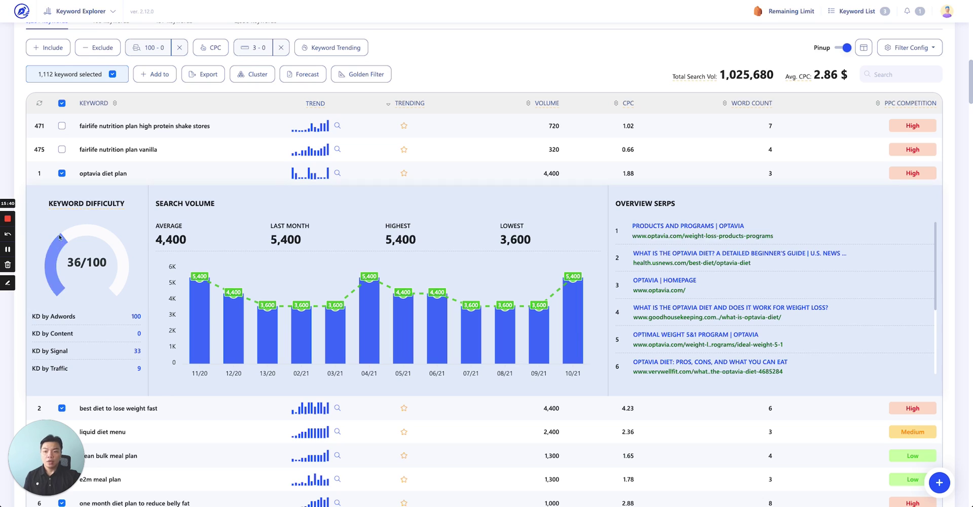
{"action": "mouse_move", "coordinate": [94, 205]}
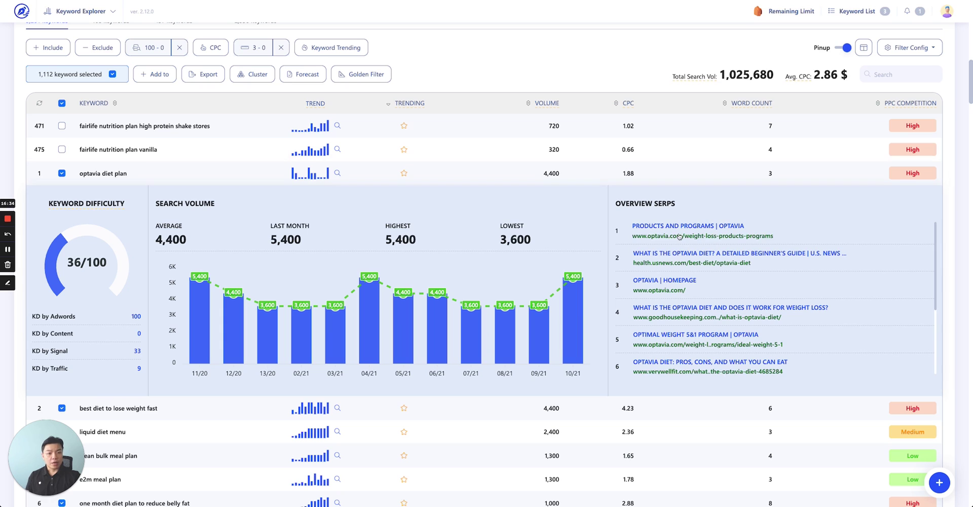
Review the remaining overview SERP entries for the "optavia diet plan" keyword and collapse its details
{"action": "scroll", "coordinate": [652, 254], "scroll_direction": "down", "scroll_amount": 2}
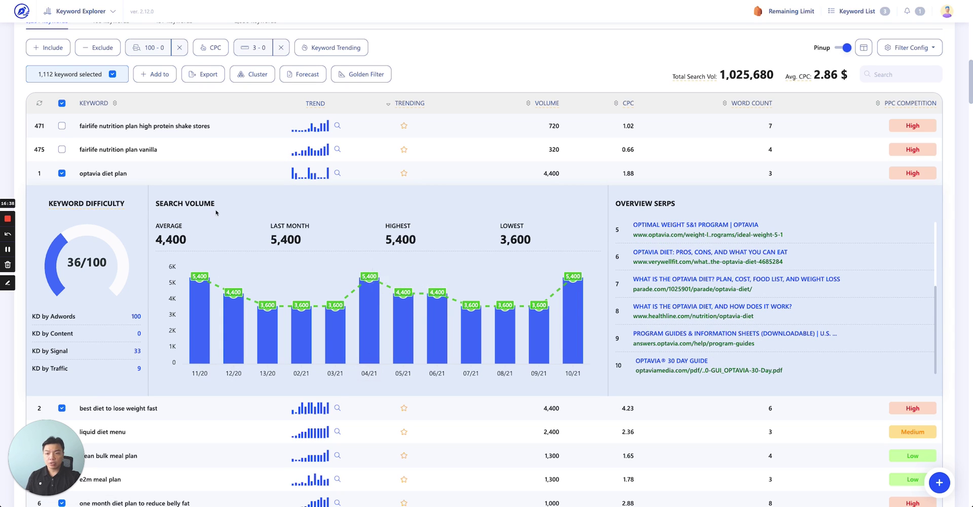
{"action": "left_click", "coordinate": [183, 185]}
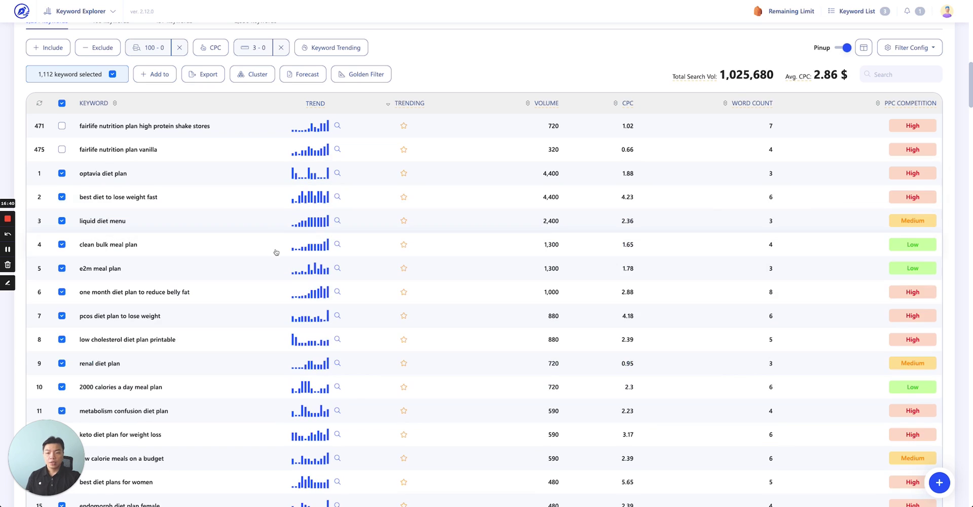
Check the rows-per-page choices at the end of the keyword table without changing the page size
{"action": "scroll", "coordinate": [289, 252], "scroll_direction": "down", "scroll_amount": 10}
{"action": "scroll", "coordinate": [420, 277], "scroll_direction": "down", "scroll_amount": 20}
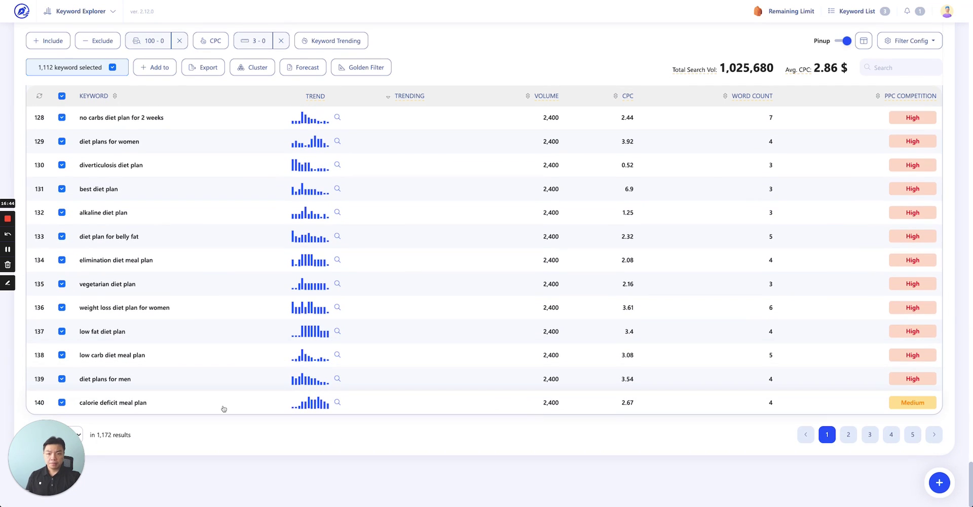
{"action": "left_click_drag", "start_coordinate": [65, 469], "coordinate": [180, 469]}
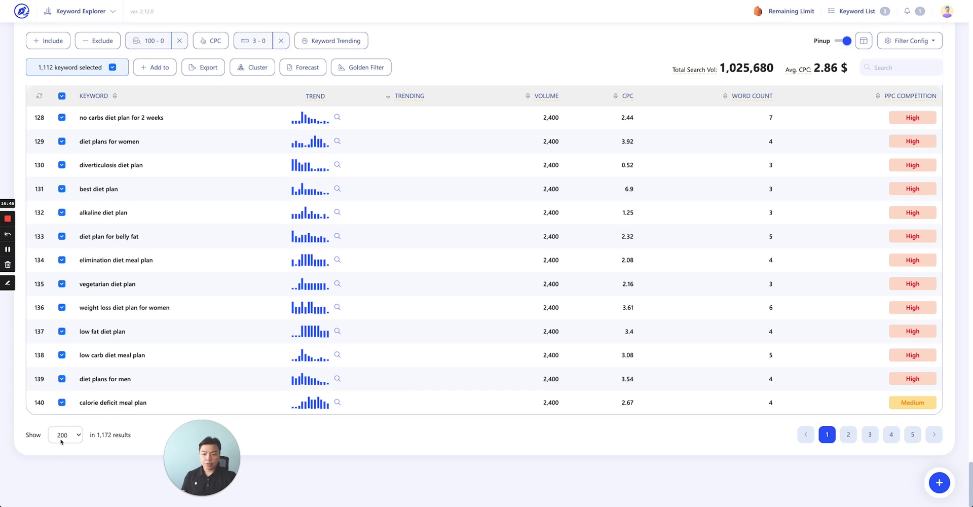
{"action": "left_click", "coordinate": [77, 439]}
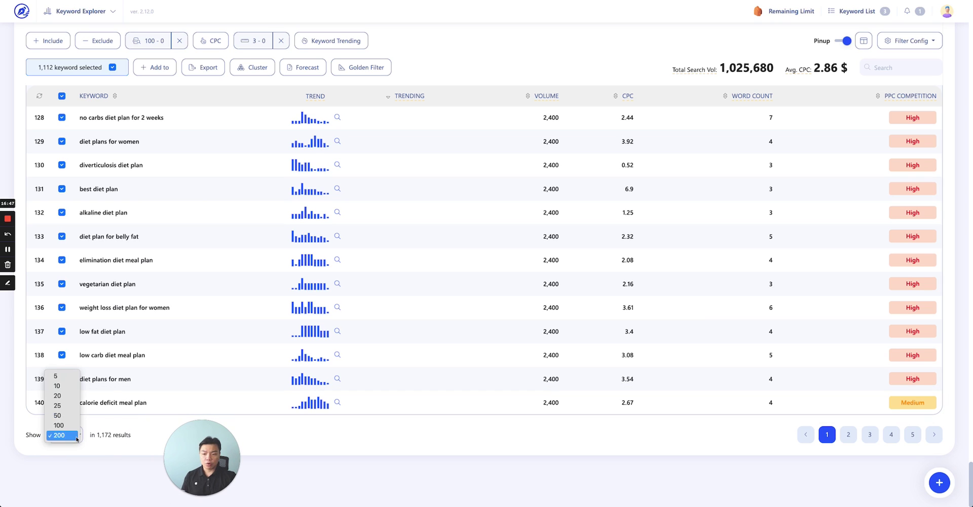
{"action": "left_click", "coordinate": [119, 454]}
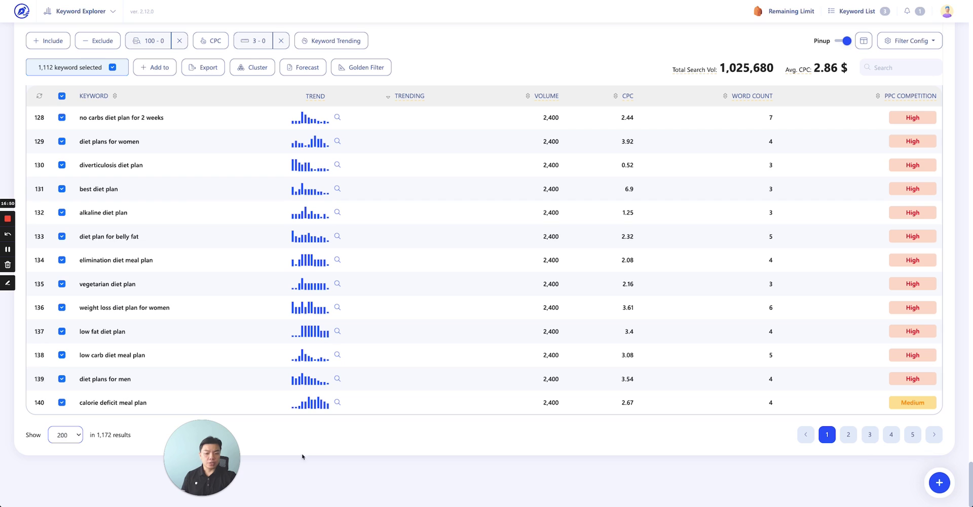
{"action": "left_click_drag", "start_coordinate": [208, 464], "coordinate": [53, 464]}
View the quick search form for a new keyword or domain, close it without searching, and return toward the start of the keyword table
{"action": "scroll", "coordinate": [236, 446], "scroll_direction": "up", "scroll_amount": 10}
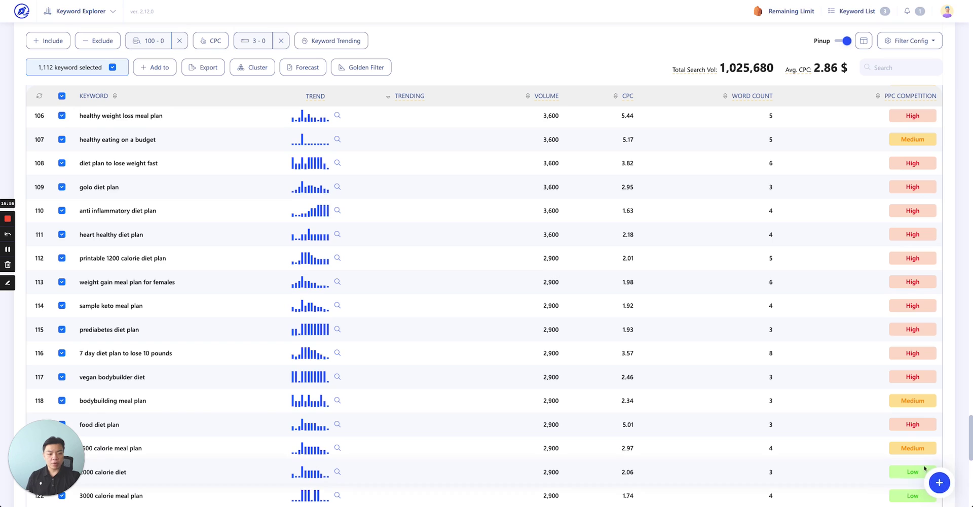
{"action": "left_click", "coordinate": [939, 485]}
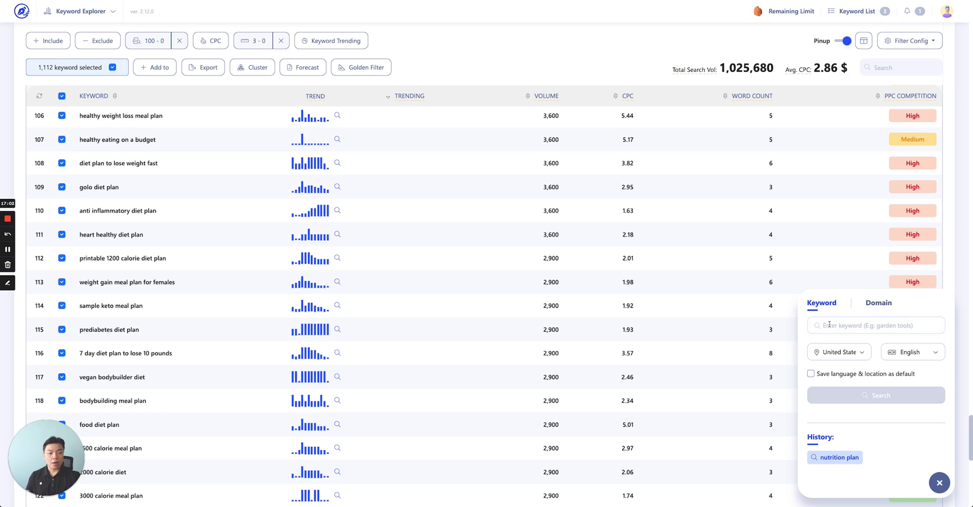
{"action": "left_click", "coordinate": [845, 326]}
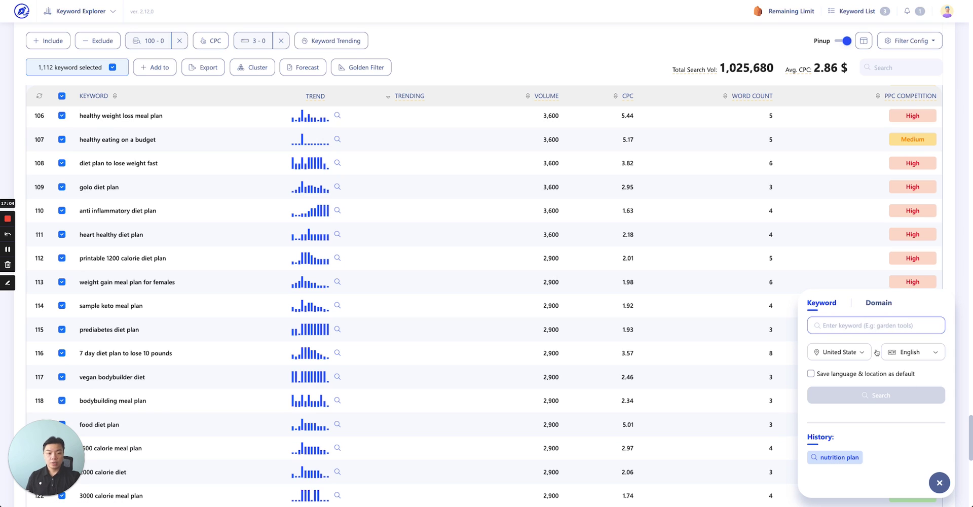
{"action": "left_click", "coordinate": [940, 482]}
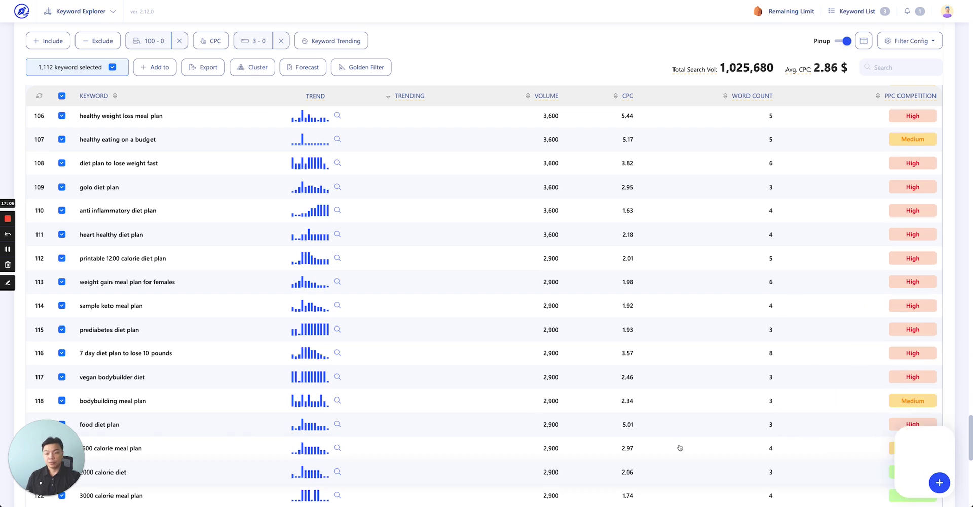
{"action": "scroll", "coordinate": [404, 398], "scroll_direction": "up", "scroll_amount": 10}
{"action": "scroll", "coordinate": [446, 405], "scroll_direction": "up", "scroll_amount": 20}
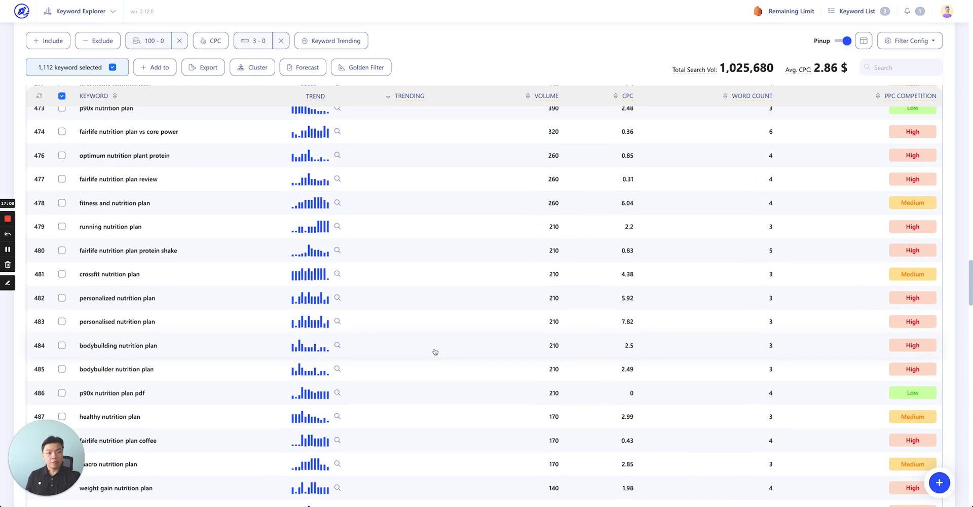
{"action": "scroll", "coordinate": [446, 348], "scroll_direction": "up", "scroll_amount": 13}
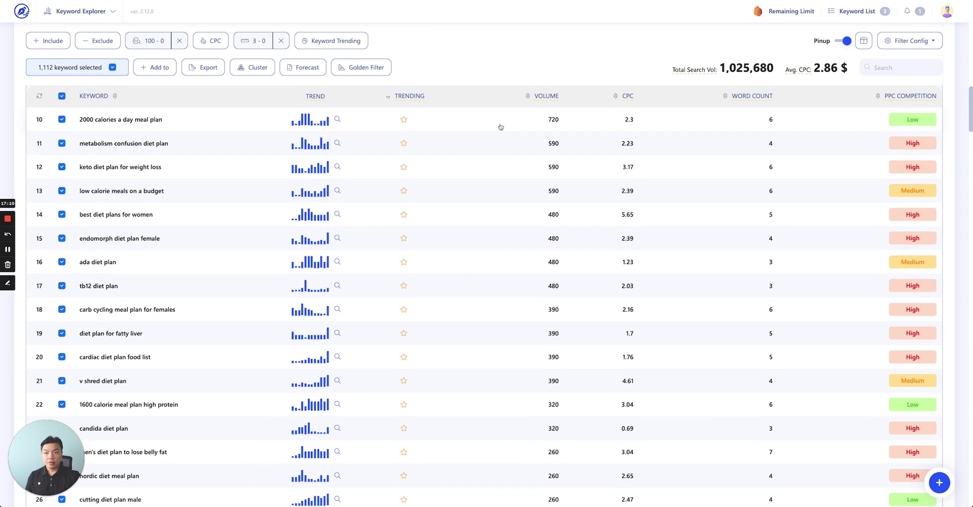